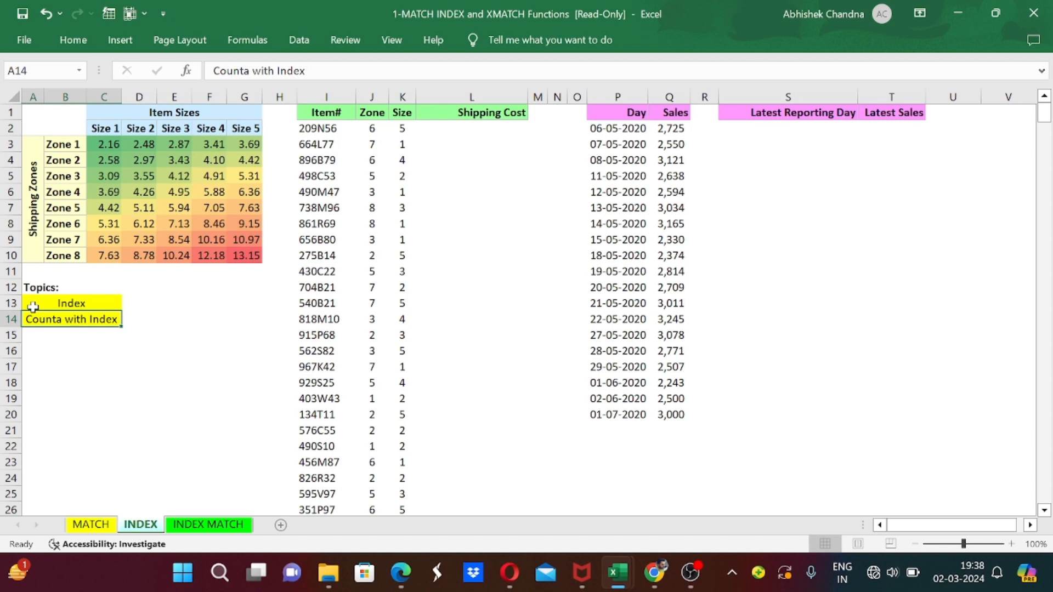
# Examine the first item's zone and size in J2:K2 and the empty Shipping Cost cell beside them.
pyautogui.press('Right')
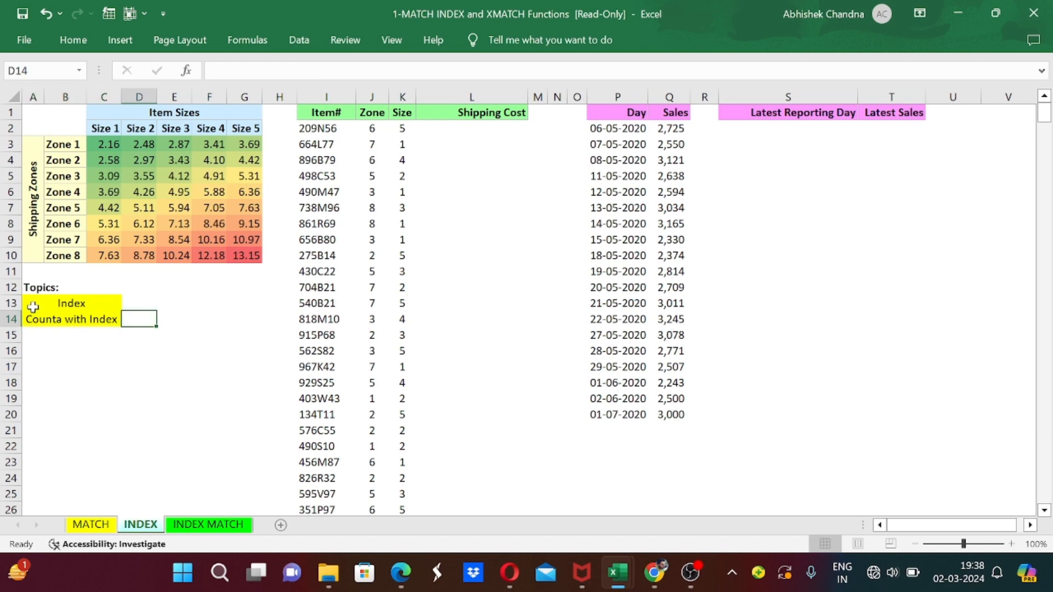
pyautogui.press('Right')
pyautogui.press('Right')
pyautogui.press('Right')
pyautogui.press('Right')
pyautogui.press('Right')
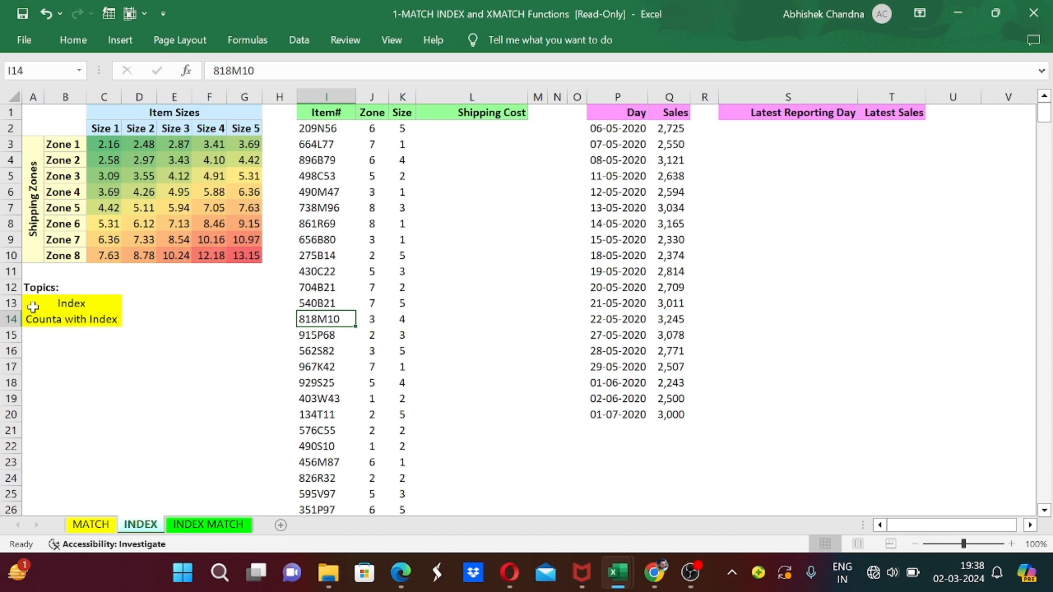
pyautogui.hotkey('ctrl', 'Up')
pyautogui.press('Right')
pyautogui.press('Down')
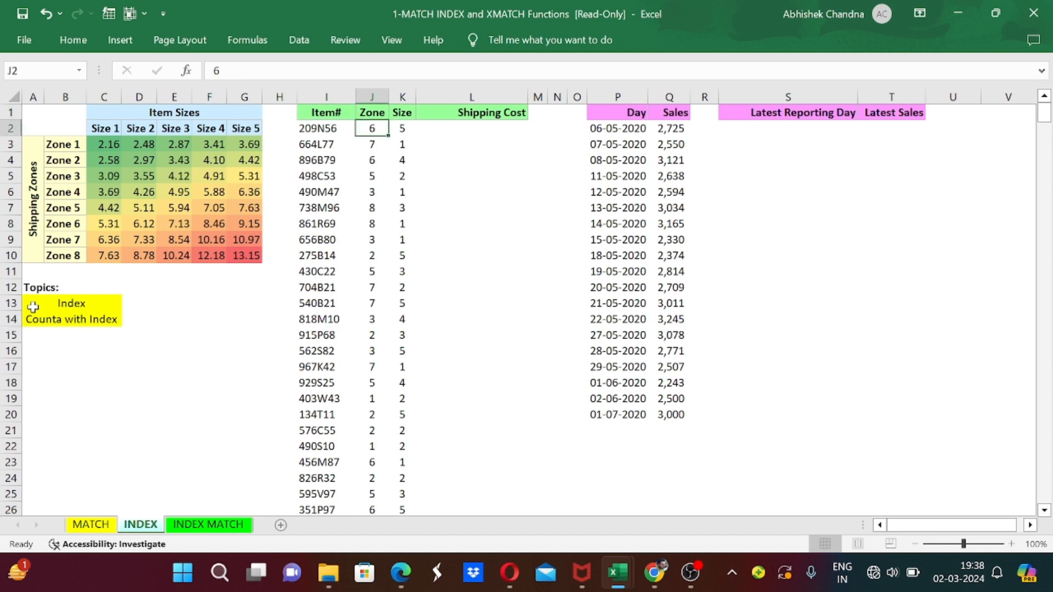
pyautogui.press('Right')
pyautogui.press('Right')
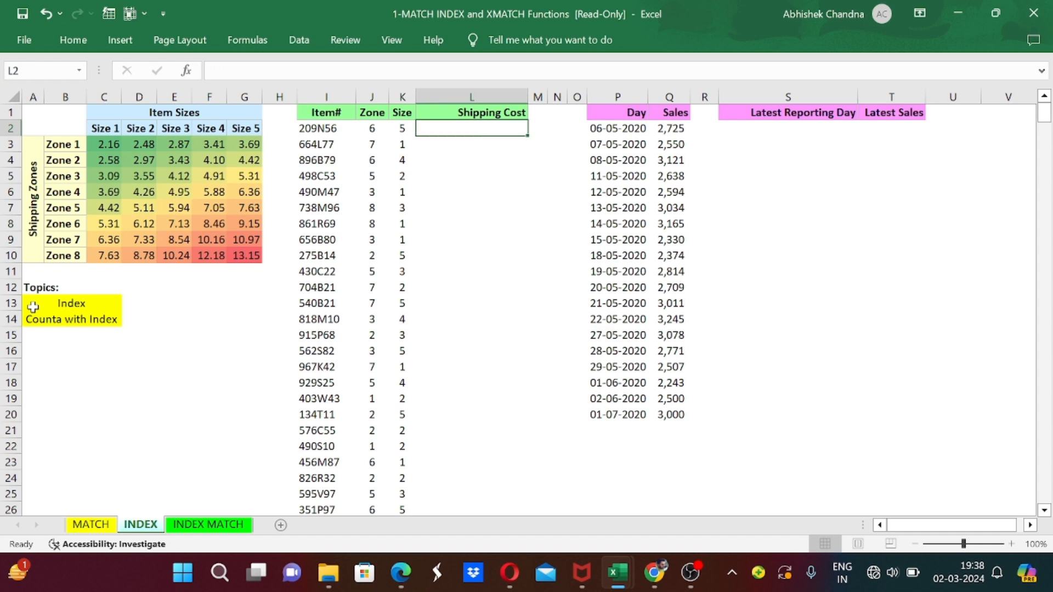
pyautogui.press('Left')
pyautogui.press('Left')
pyautogui.hotkey('shift', 'Right')
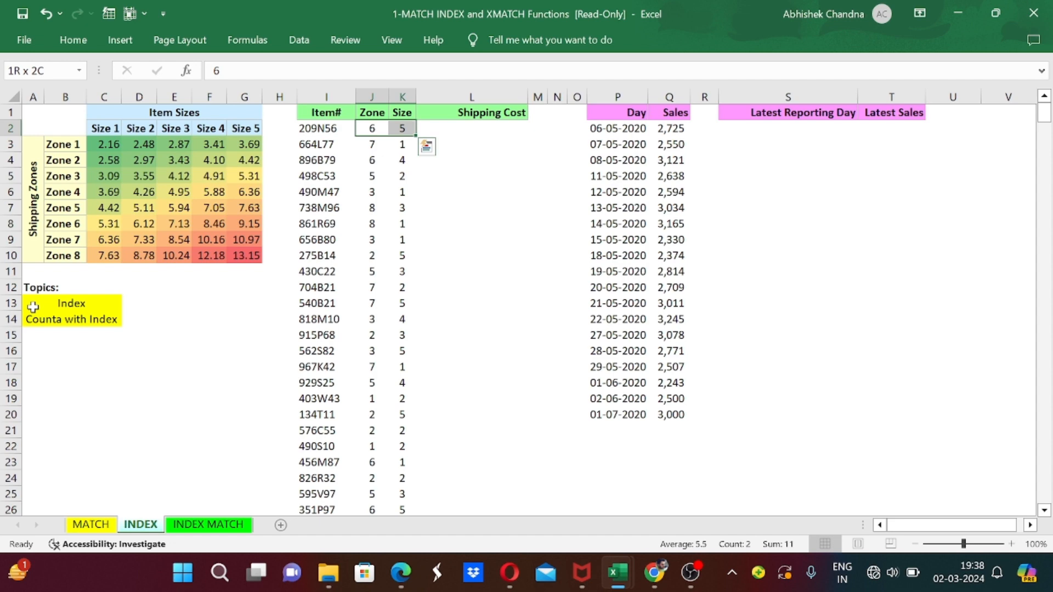
pyautogui.press('Right')
pyautogui.press('Right')
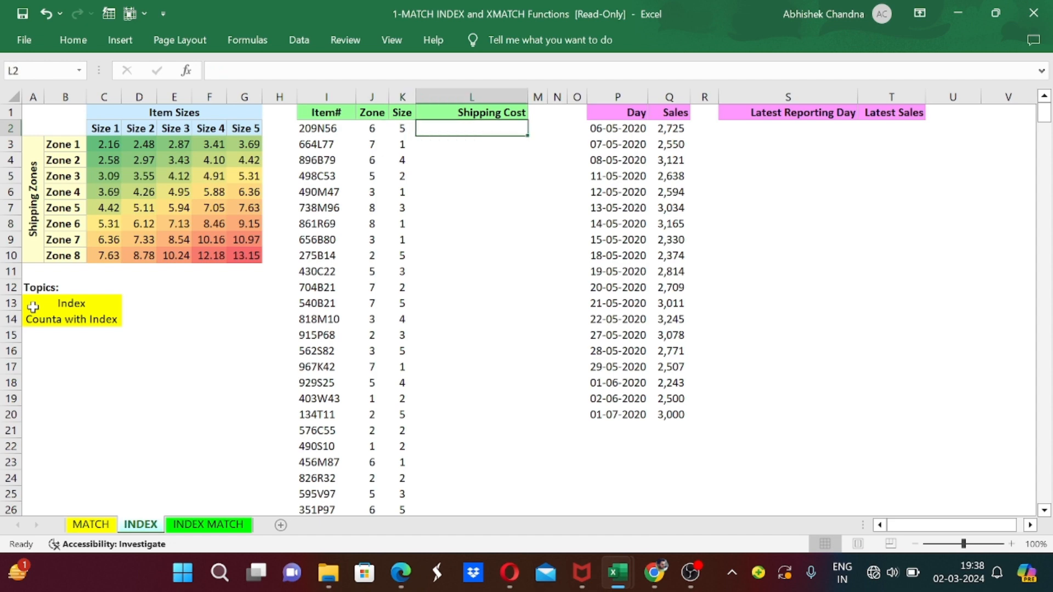
# Examine the shipping rate table in C3:G10, arranged by shipping zones and item sizes.
pyautogui.press('Left')
pyautogui.press('Left')
pyautogui.press('Left')
pyautogui.press('Left')
pyautogui.press('Left')
pyautogui.press('Left')
pyautogui.press('Left')
pyautogui.press('Left')
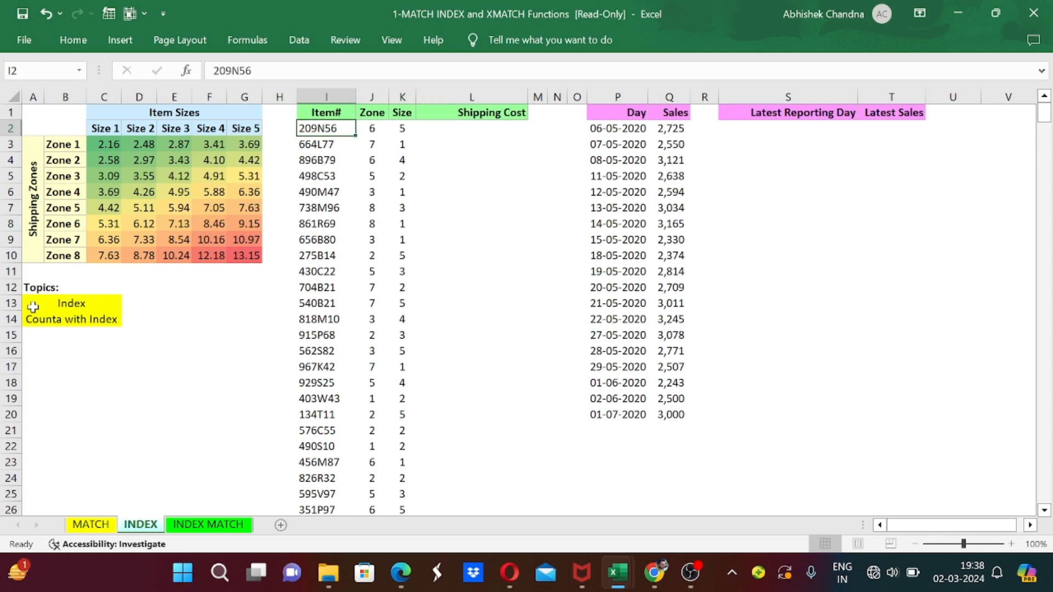
pyautogui.press('Down')
pyautogui.press('Left')
pyautogui.hotkey('ctrl', 'shift', 'Down')
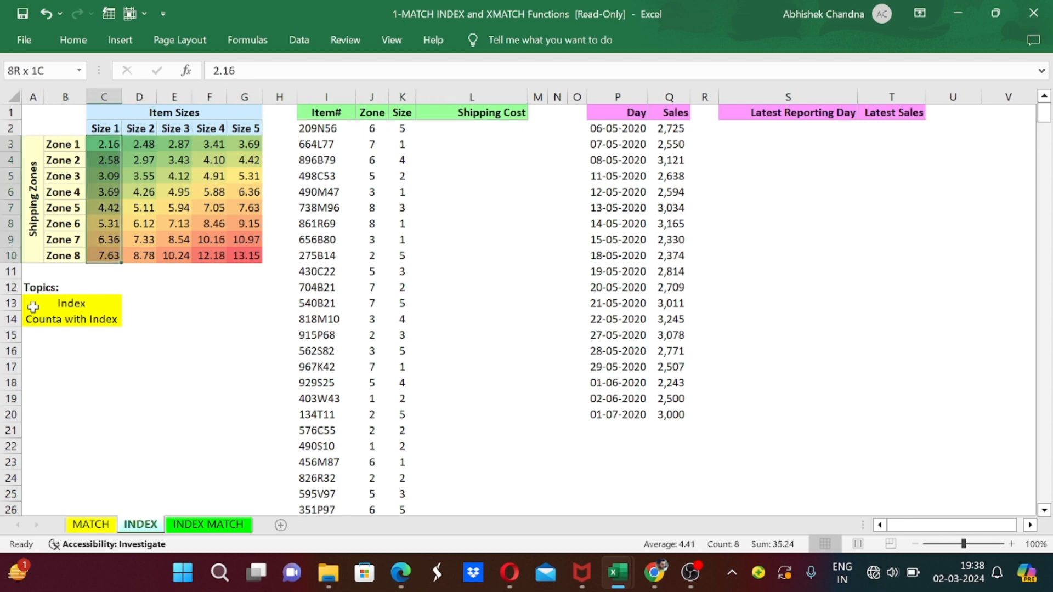
pyautogui.hotkey('ctrl', 'shift', 'Right')
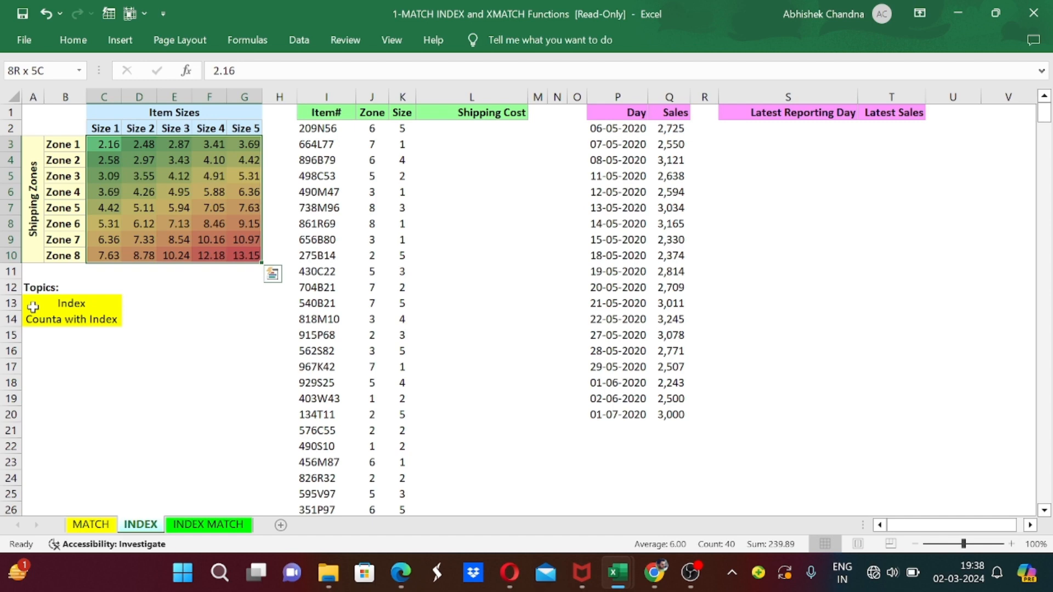
pyautogui.press('Up')
pyautogui.press('Down')
pyautogui.hotkey('ctrl', 'shift', 'Down')
pyautogui.hotkey('ctrl', 'shift', 'Right')
# Start an INDEX formula in Shipping Cost cell L2 with the rate table C3:G10 as its array.
pyautogui.press('Right')
pyautogui.press('Right')
pyautogui.press('Right')
pyautogui.press('Right')
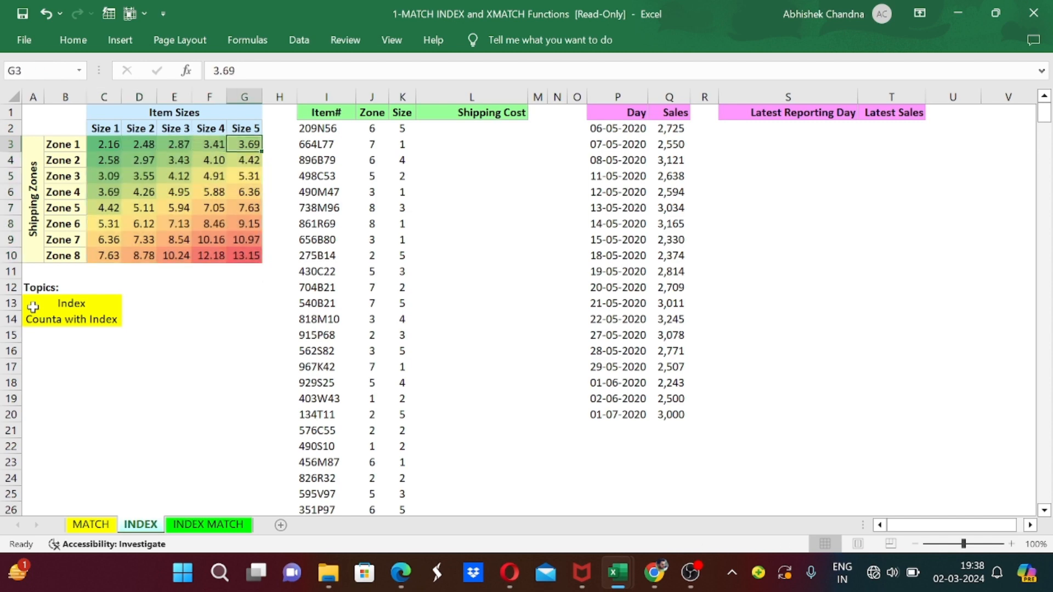
pyautogui.press('Right')
pyautogui.press('Right')
pyautogui.press('Right')
pyautogui.press('Right')
pyautogui.press('Up')
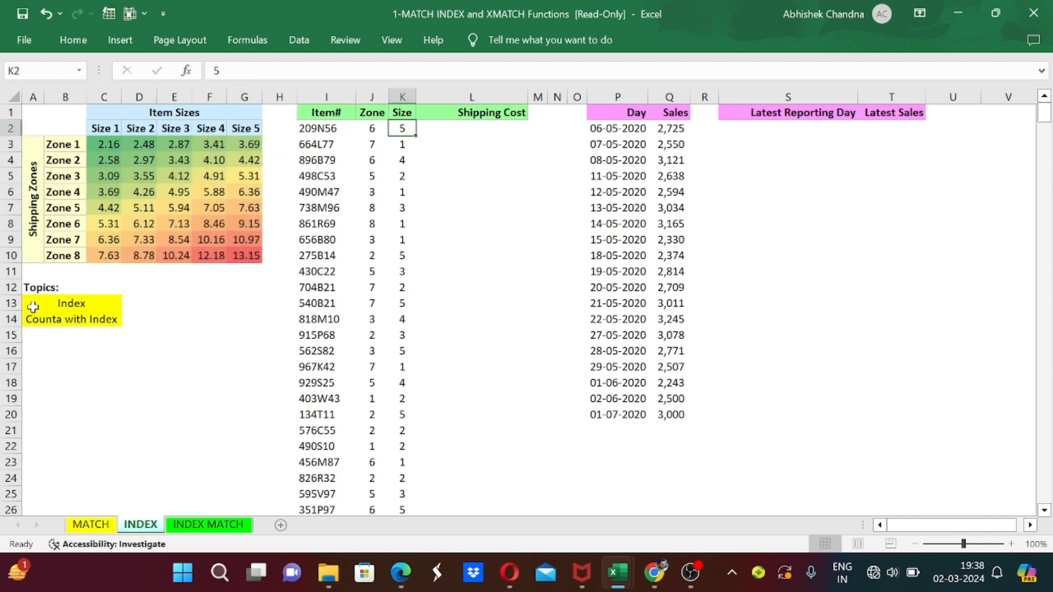
pyautogui.press('Right')
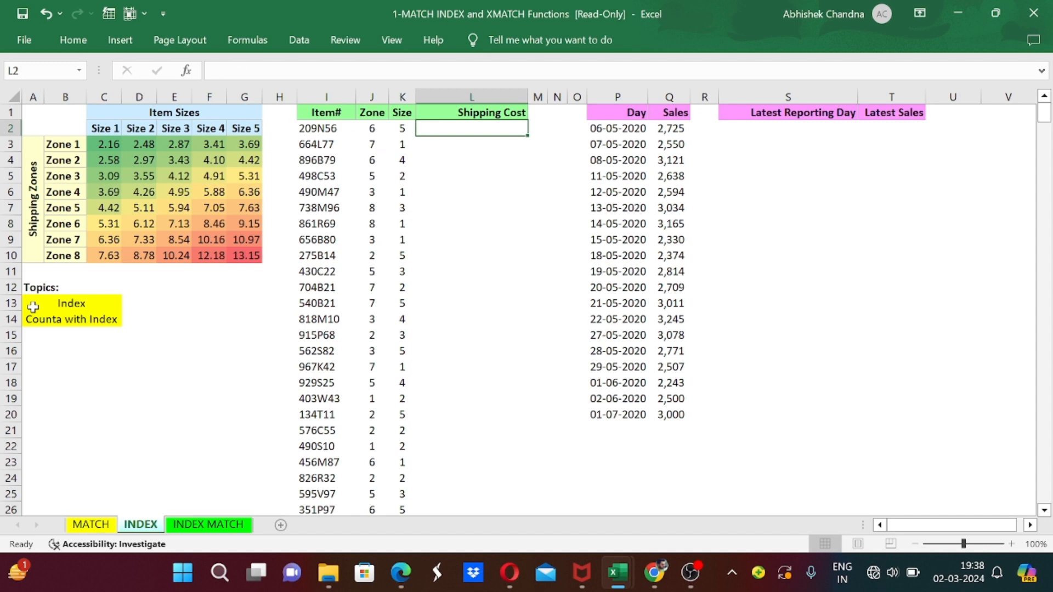
pyautogui.write('=index')
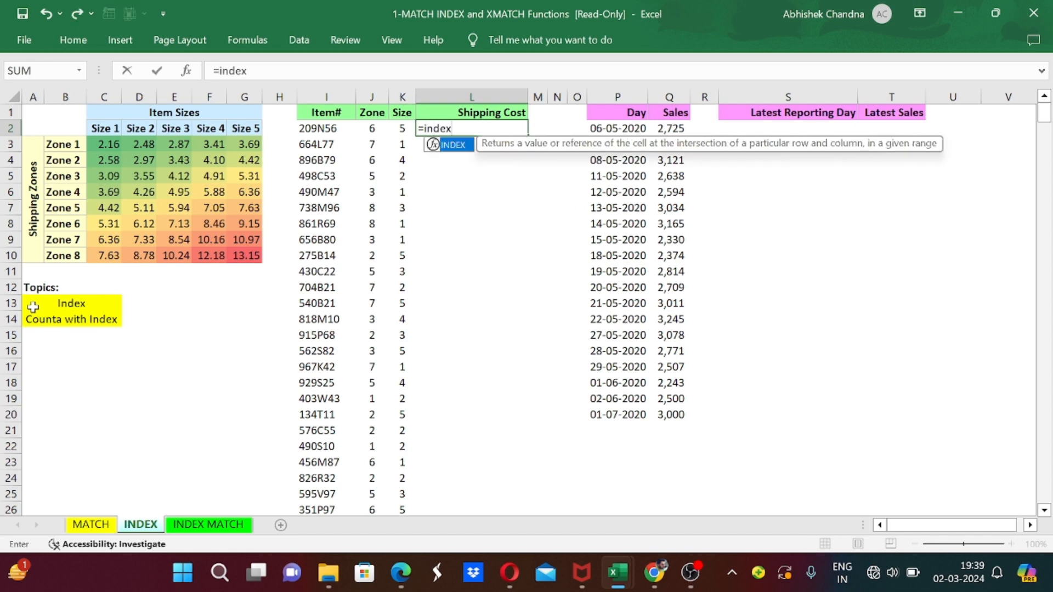
pyautogui.press('Tab')
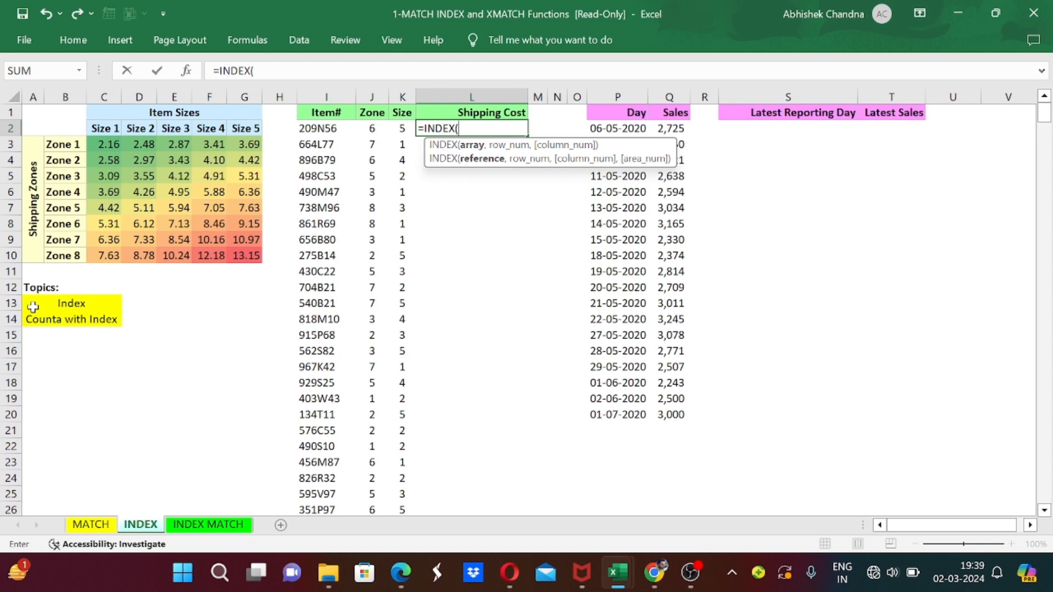
pyautogui.press('Left')
pyautogui.press('Left')
pyautogui.press('Left')
pyautogui.press('Left')
pyautogui.press('Left')
pyautogui.press('Left')
pyautogui.press('Left')
pyautogui.press('Left')
pyautogui.press('Left')
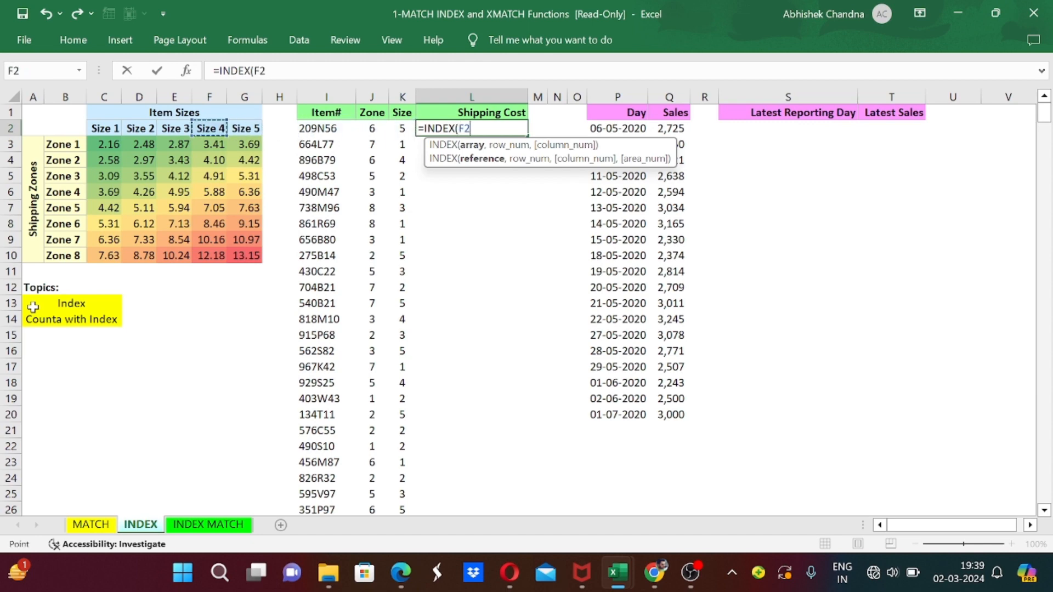
pyautogui.press('Down')
pyautogui.hotkey('ctrl', 'shift', 'Right')
pyautogui.hotkey('ctrl', 'shift', 'Down')
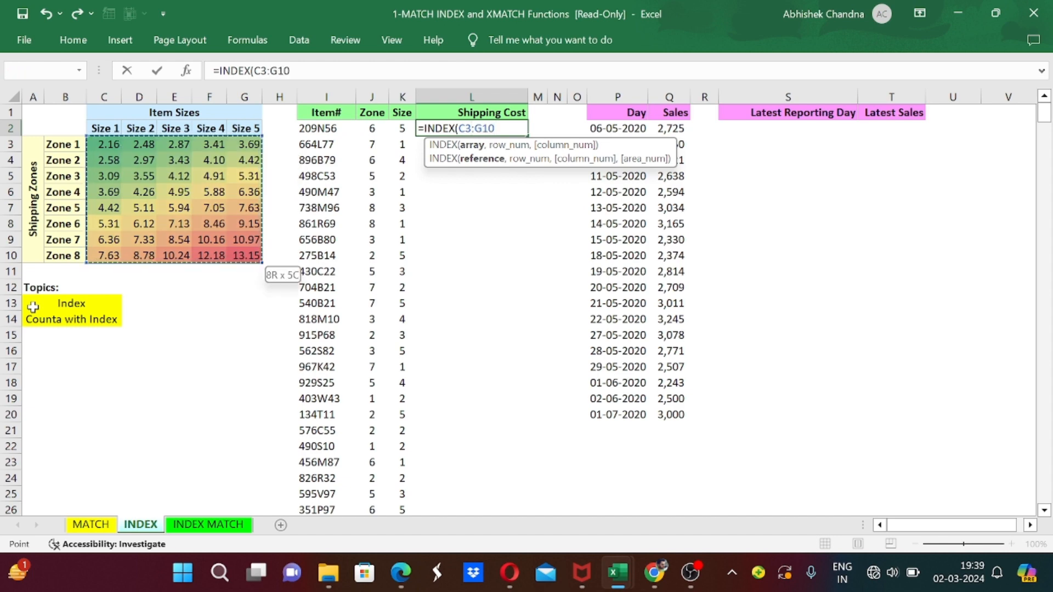
pyautogui.write(',')
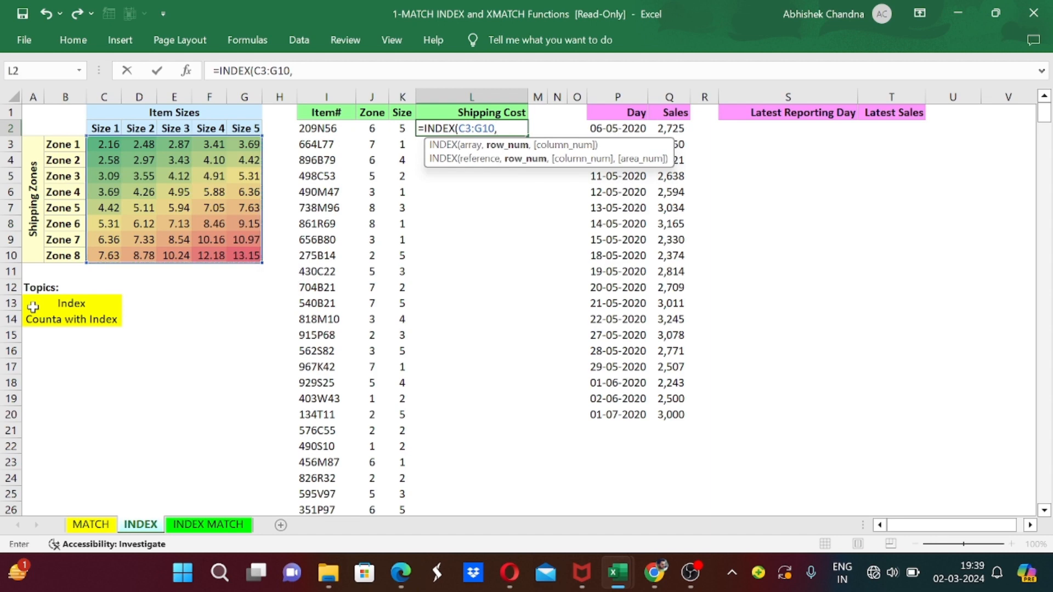
# Complete the INDEX formula with zone cell J2 as the row number and size cell K2 as the column number.
pyautogui.press('Left')
pyautogui.press('Left')
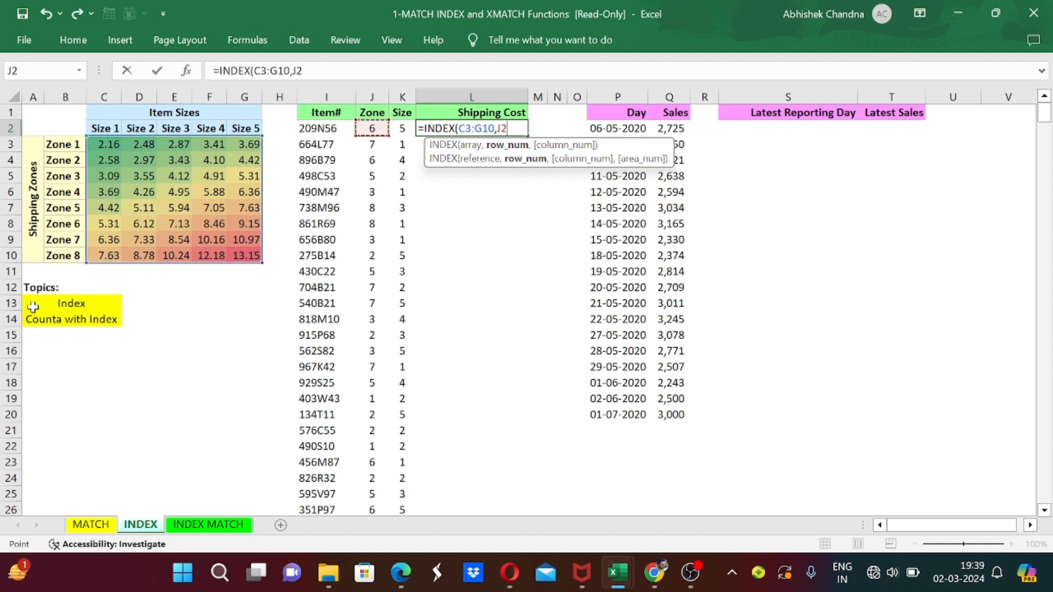
pyautogui.write(',')
pyautogui.press('Left')
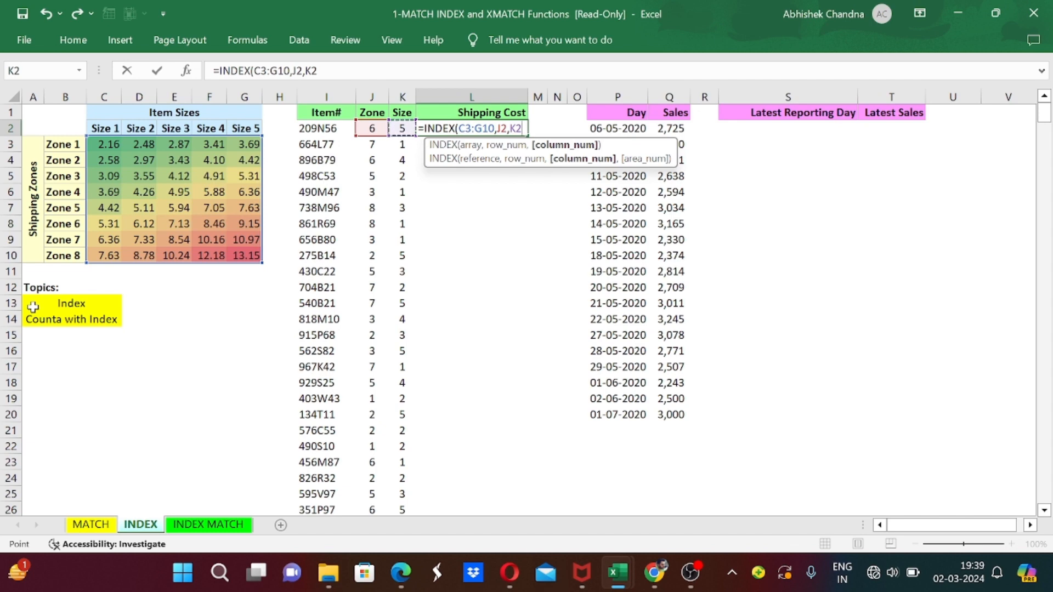
pyautogui.write(')')
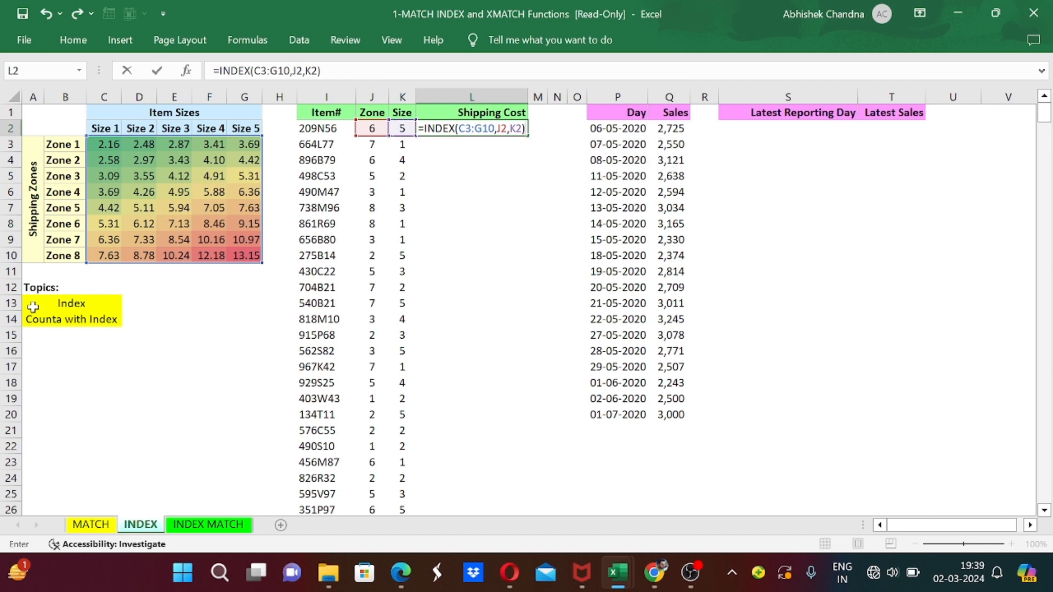
pyautogui.hotkey('ctrl', 'Return')
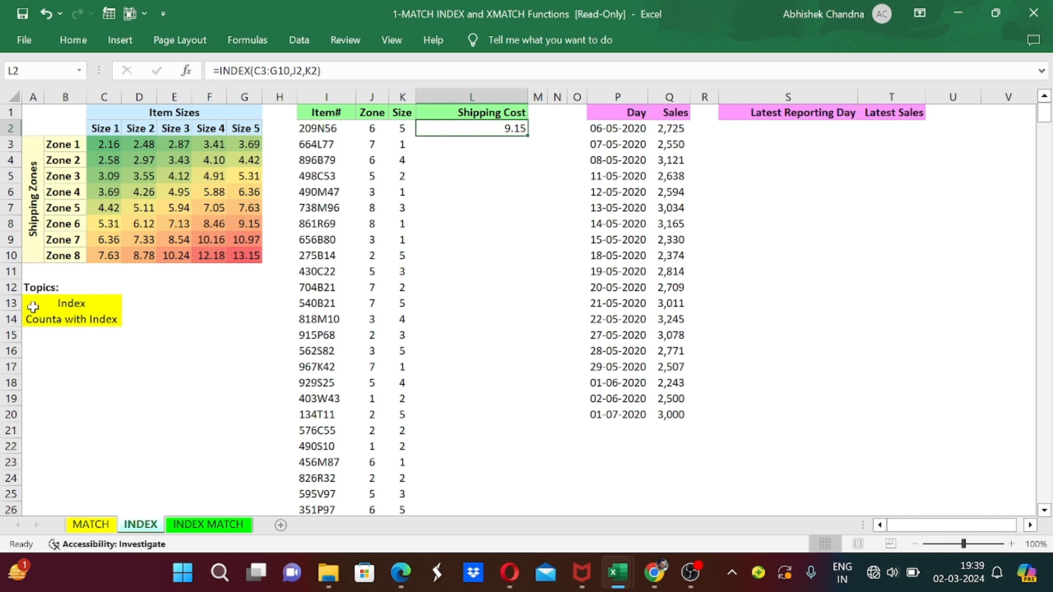
# Check the shipping cost in L2 against the rate table at the intersection of Zone 6 and Size 5.
pyautogui.press('Down')
pyautogui.press('Down')
pyautogui.press('Down')
pyautogui.press('Down')
pyautogui.press('Down')
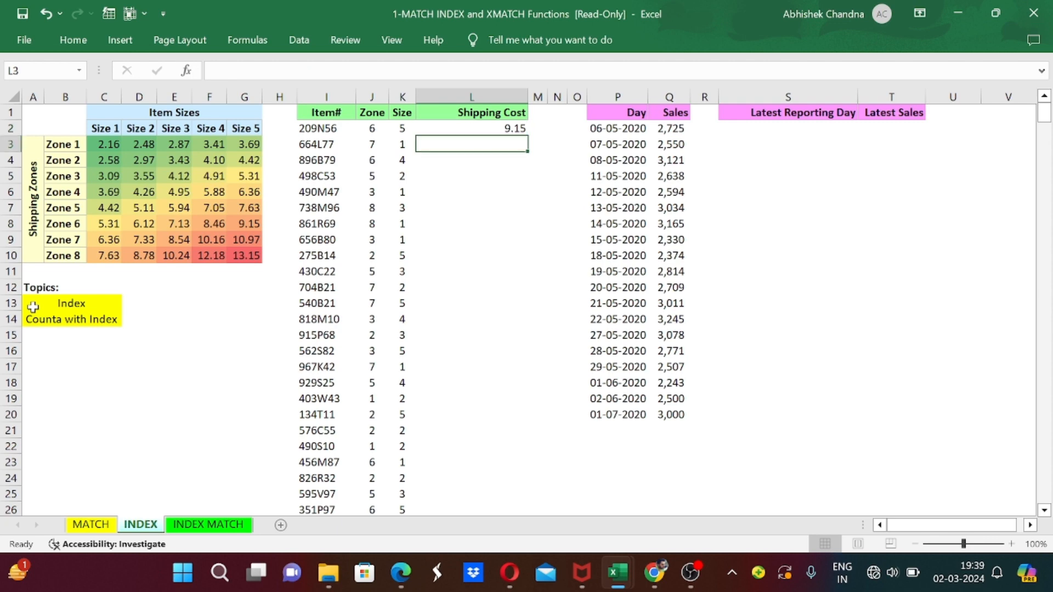
pyautogui.press('Left')
pyautogui.press('Left')
pyautogui.press('Left')
pyautogui.press('Left')
pyautogui.press('Left')
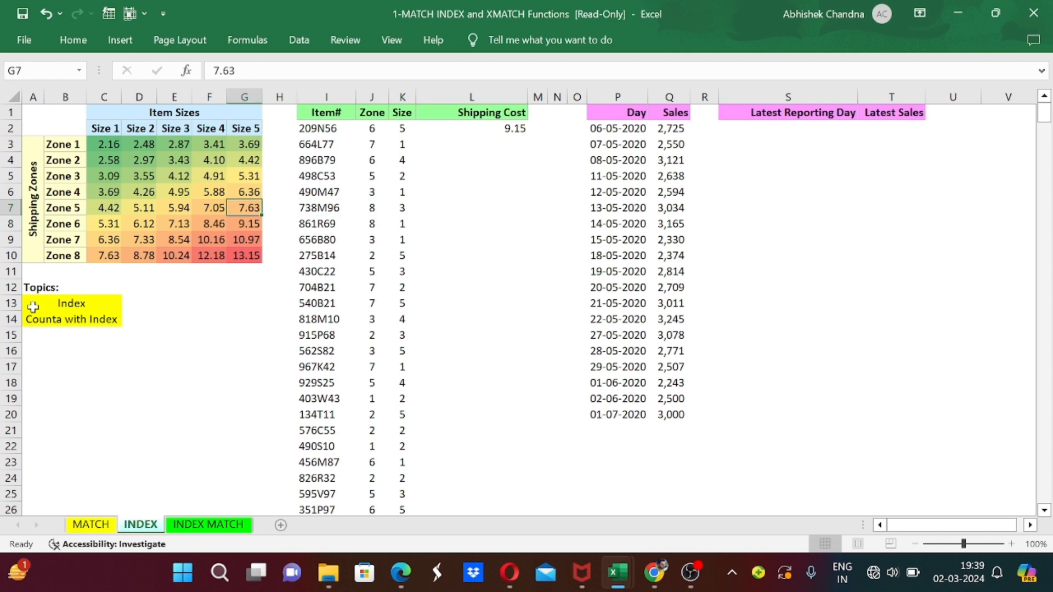
pyautogui.press('Down')
pyautogui.press('Left')
pyautogui.press('Left')
pyautogui.press('Left')
pyautogui.press('Left')
pyautogui.press('Left')
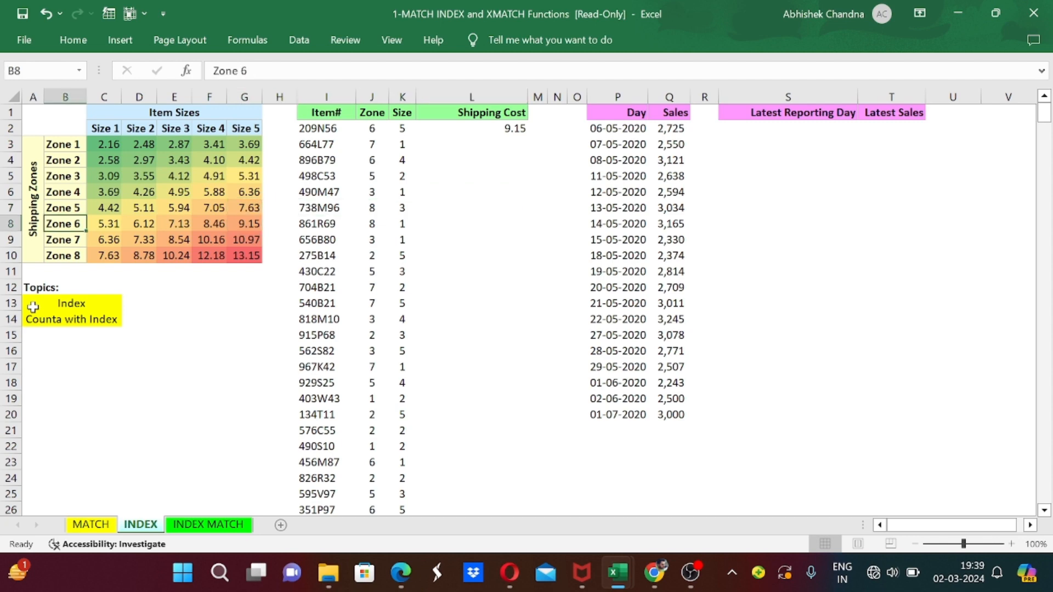
pyautogui.press('Right')
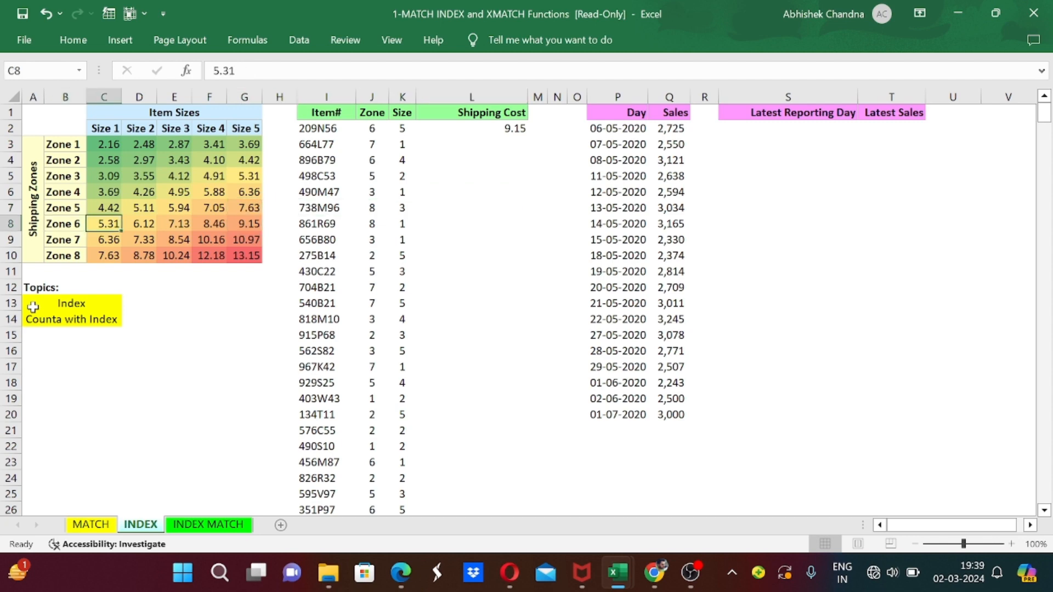
pyautogui.press('Right')
pyautogui.press('Right')
pyautogui.press('Right')
pyautogui.press('Right')
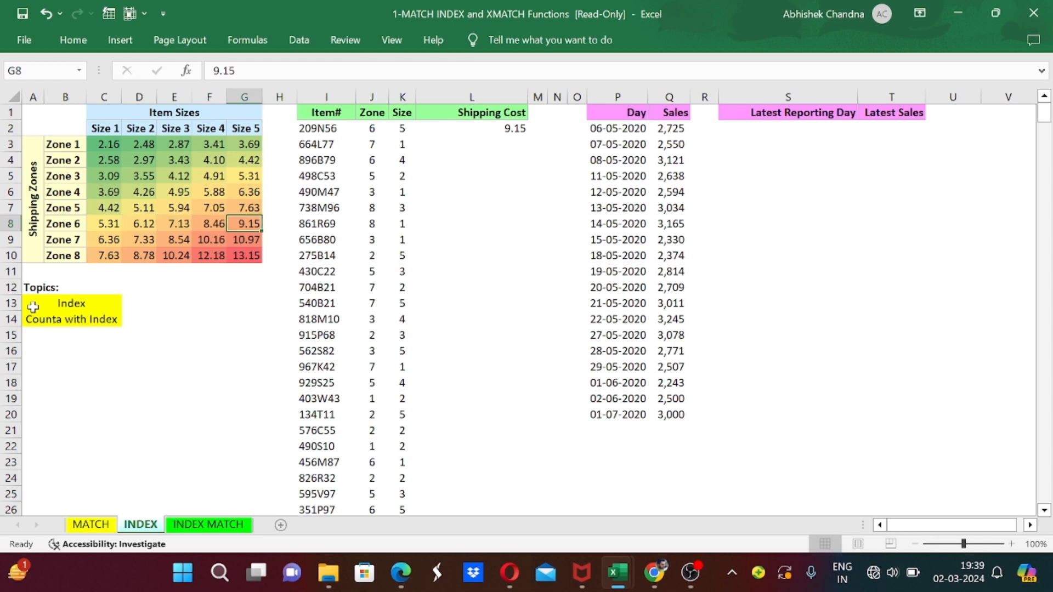
pyautogui.press('Right')
pyautogui.press('Right')
pyautogui.press('Right')
pyautogui.press('Right')
pyautogui.press('Right')
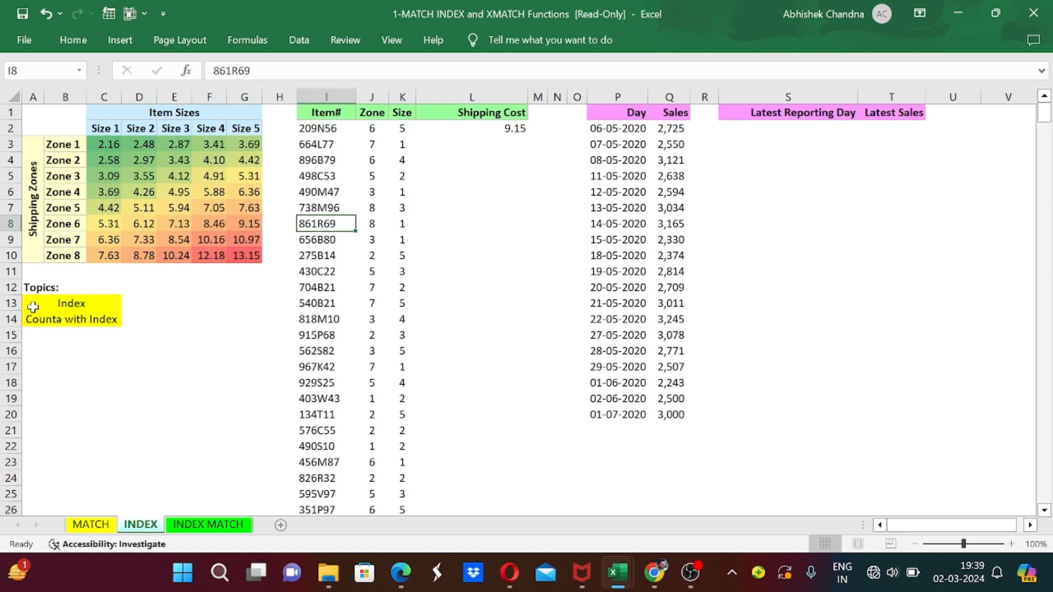
# Review the INDEX formula in L2 and the cells it refers to, leaving the formula as it is.
pyautogui.press('Up')
pyautogui.press('Up')
pyautogui.press('Up')
pyautogui.press('Up')
pyautogui.press('Up')
pyautogui.press('Up')
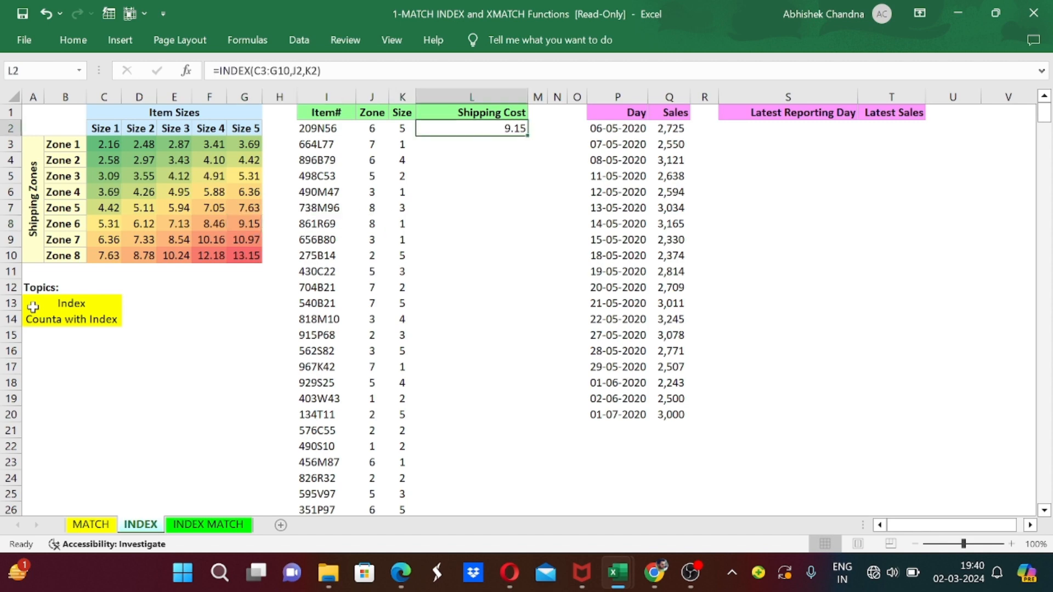
pyautogui.press('F2')
pyautogui.press('Escape')
pyautogui.press('Down')
pyautogui.press('Up')
pyautogui.press('Down')
pyautogui.press('Left')
pyautogui.press('Up')
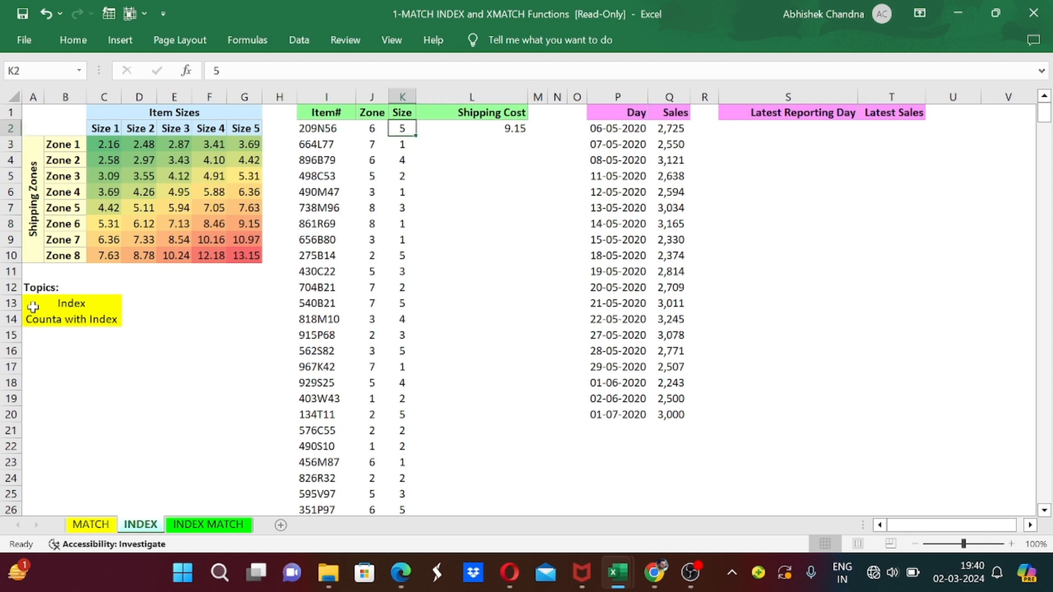
# Make the array in L2's INDEX formula absolute as $C$3:$G$10, keeping J2 and K2 relative.
pyautogui.press('Right')
pyautogui.press('F2')
pyautogui.press('Home')
pyautogui.press('Right')
pyautogui.press('Right')
pyautogui.press('Right')
pyautogui.press('Right')
pyautogui.press('Right')
pyautogui.press('Right')
pyautogui.press('Right')
pyautogui.press('Right')
pyautogui.press('Right')
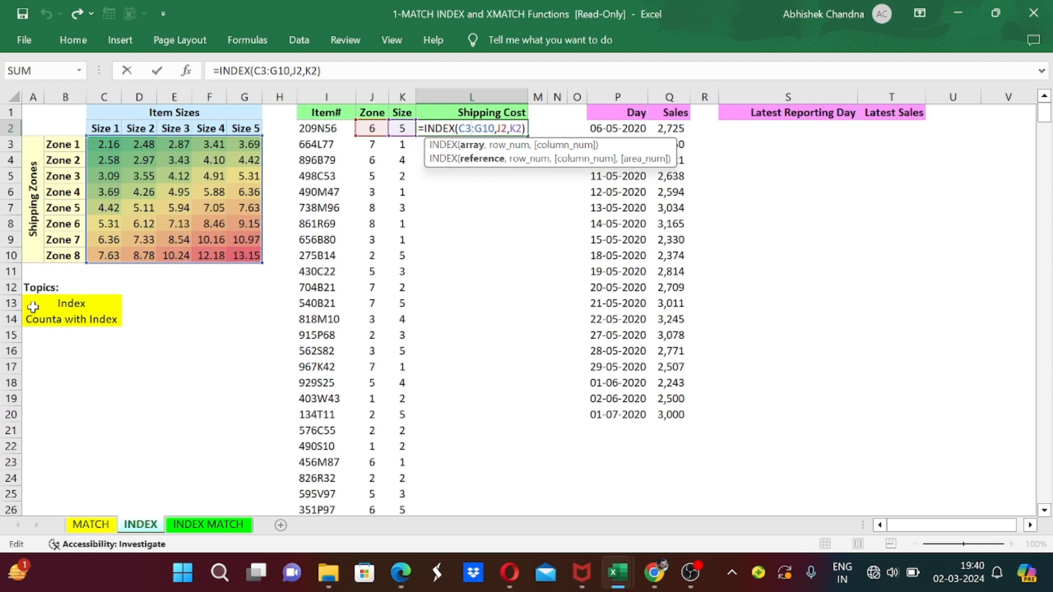
pyautogui.press('F4')
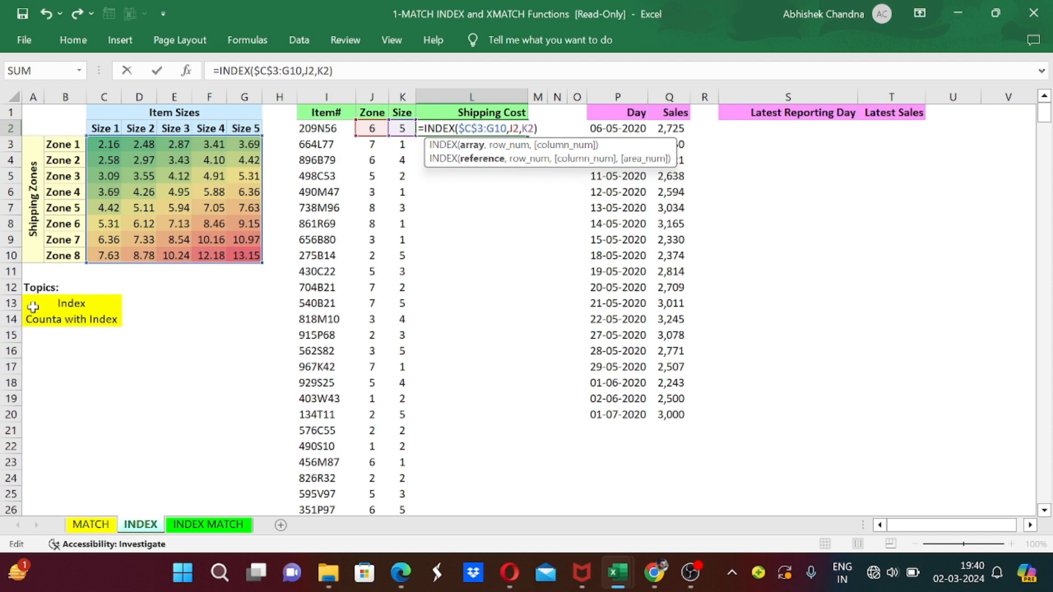
pyautogui.press('F4')
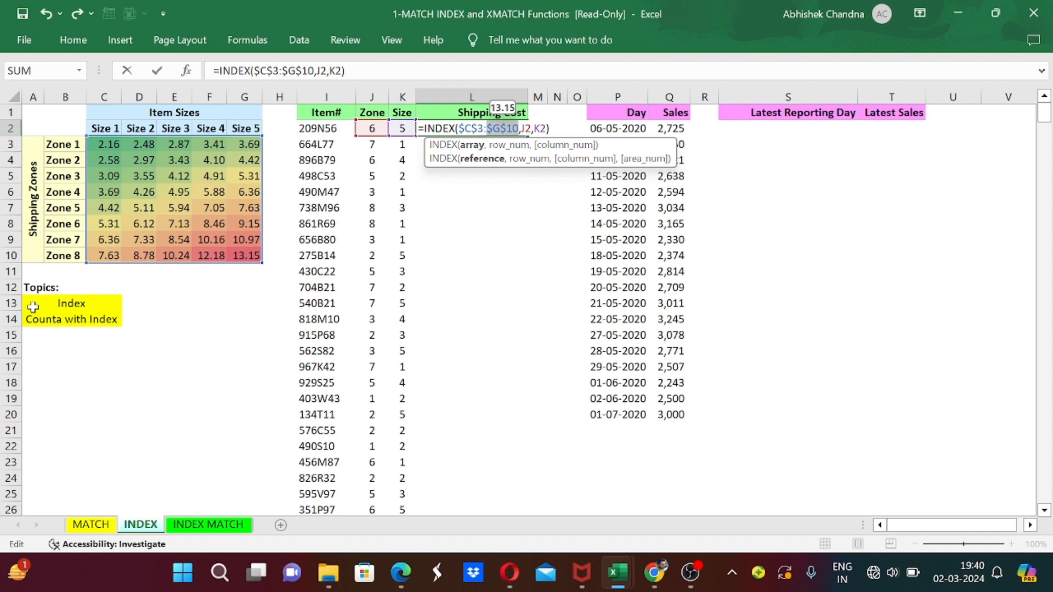
pyautogui.press('Return')
# Copy the INDEX formula from L2 down the Shipping Cost column through row 497, the last row with an item.
pyautogui.press('Up')
pyautogui.hotkey('ctrl', 'c')
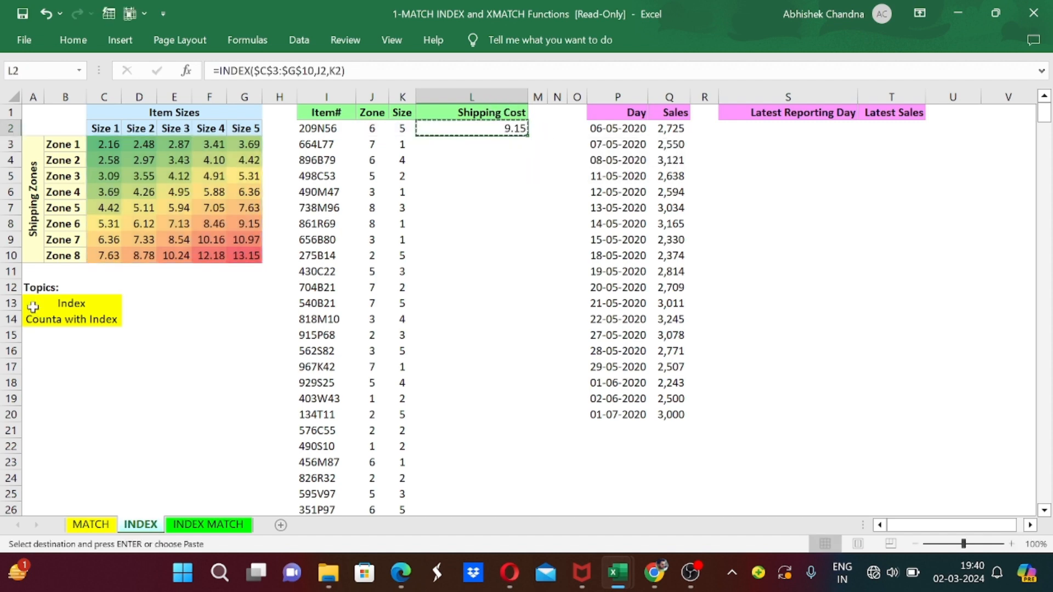
pyautogui.press('Left')
pyautogui.hotkey('ctrl', 'Down')
pyautogui.press('Right')
pyautogui.press('Up')
pyautogui.press('Up')
pyautogui.press('Up')
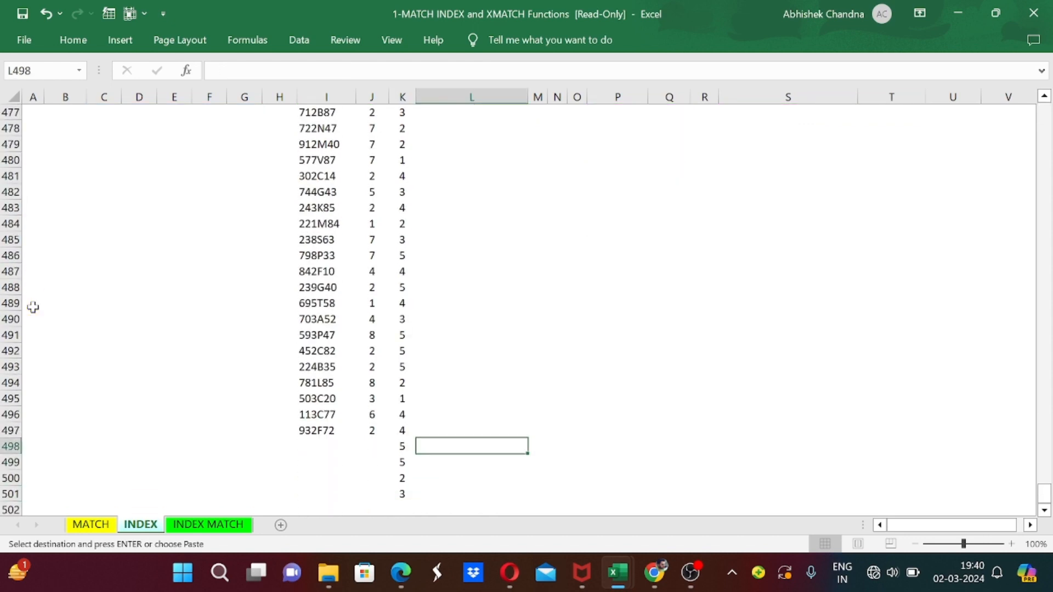
pyautogui.press('Up')
pyautogui.hotkey('ctrl', 'shift', 'Up')
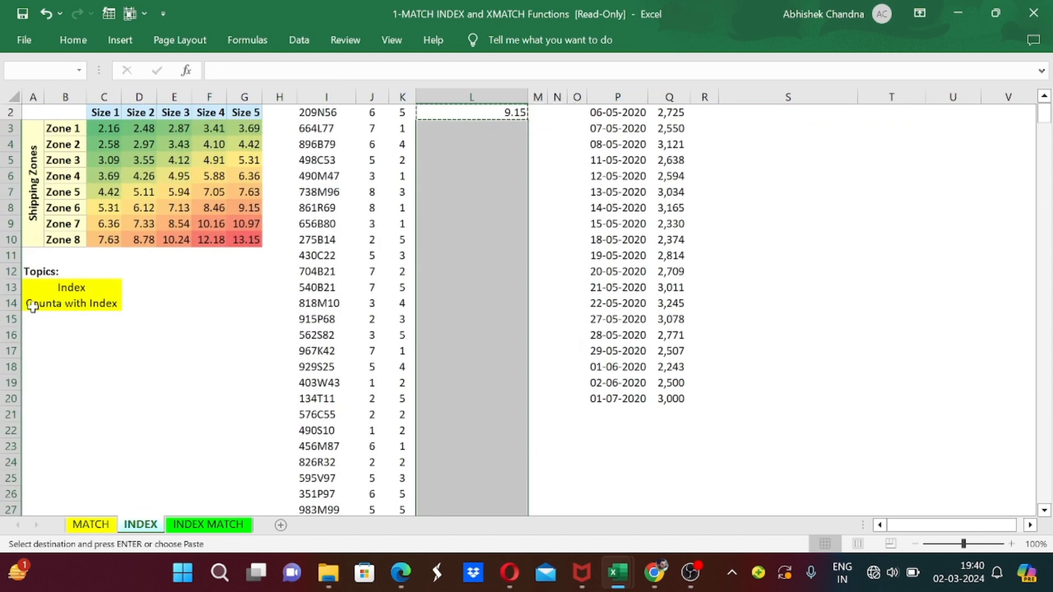
pyautogui.hotkey('ctrl', 'v')
pyautogui.hotkey('ctrl', 'Up')
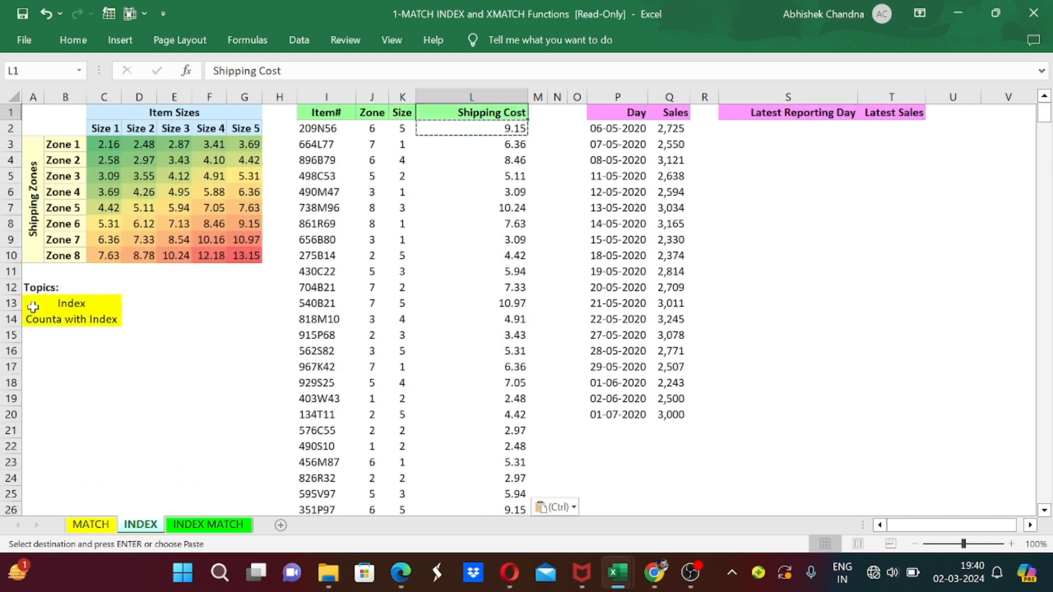
# Replace the J2 and K2 references in L2's INDEX formula with the constants 6 for the row and 5 for the column.
pyautogui.press('Down')
pyautogui.press('F2')
pyautogui.press('Escape')
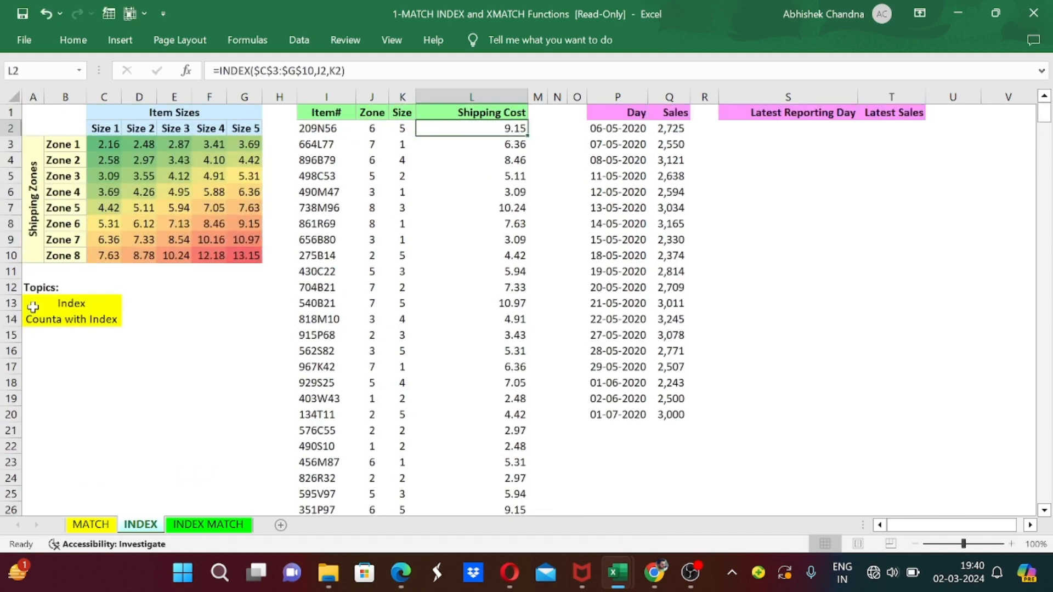
pyautogui.press('F2')
pyautogui.press('Left')
pyautogui.press('Left')
pyautogui.press('Left')
pyautogui.press('Left')
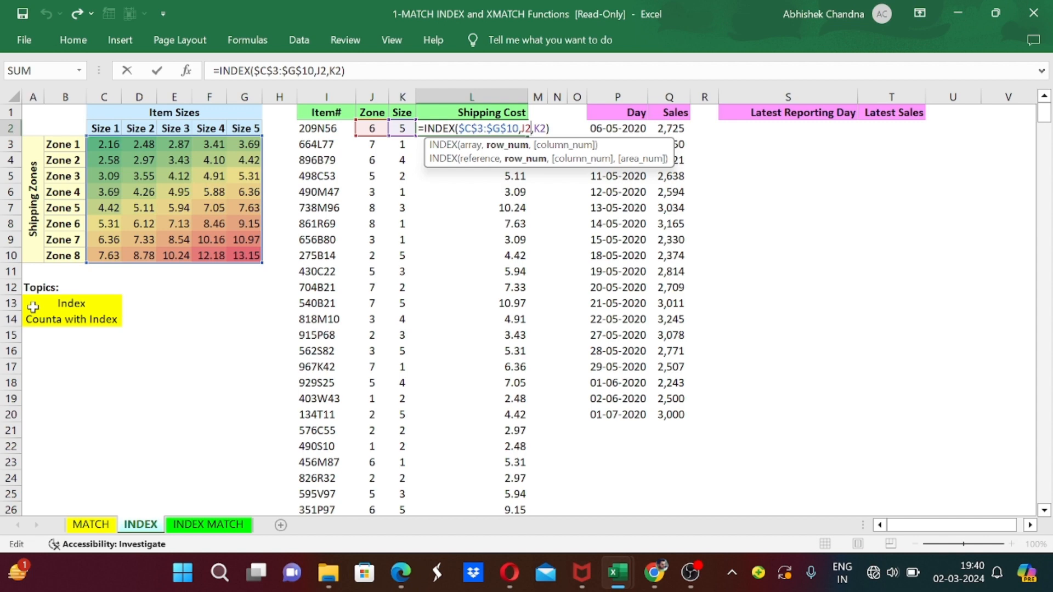
pyautogui.press('BackSpace')
pyautogui.press('BackSpace')
pyautogui.write('6')
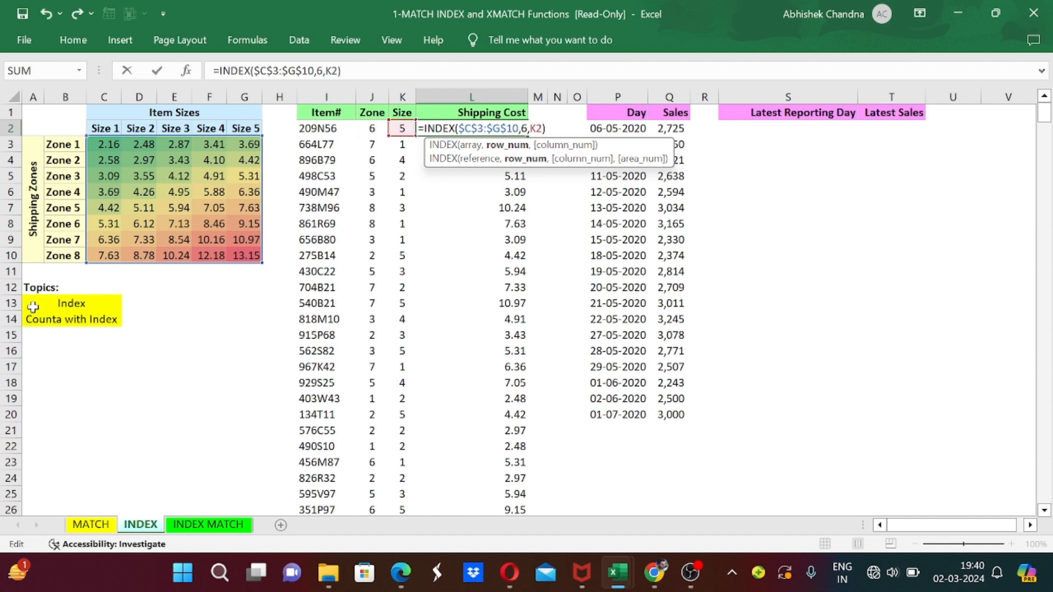
pyautogui.press('BackSpace')
pyautogui.press('BackSpace')
pyautogui.write('5')
pyautogui.hotkey('ctrl', 'Return')
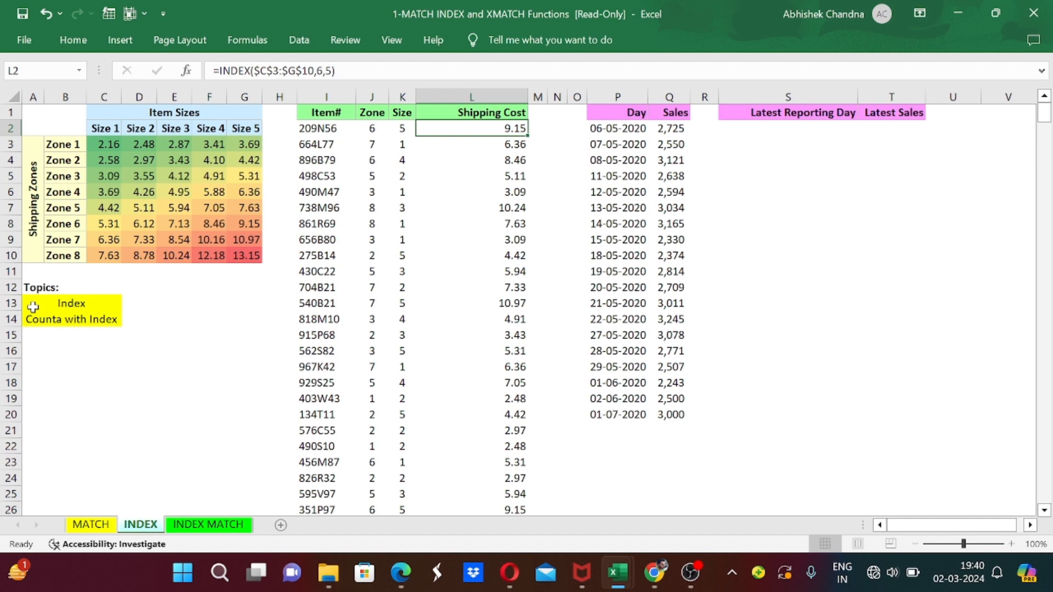
# Start a COUNTA formula in cell T3, under the Latest Sales header.
pyautogui.press('Right')
pyautogui.press('Right')
pyautogui.press('Right')
pyautogui.press('Right')
pyautogui.press('Right')
pyautogui.press('Right')
pyautogui.press('Right')
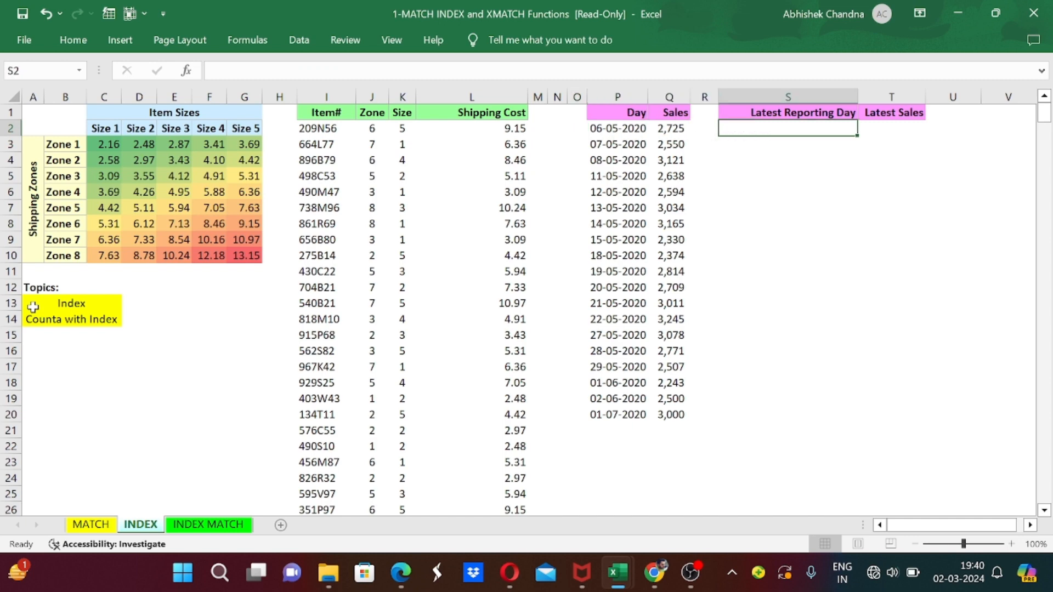
pyautogui.press('Down')
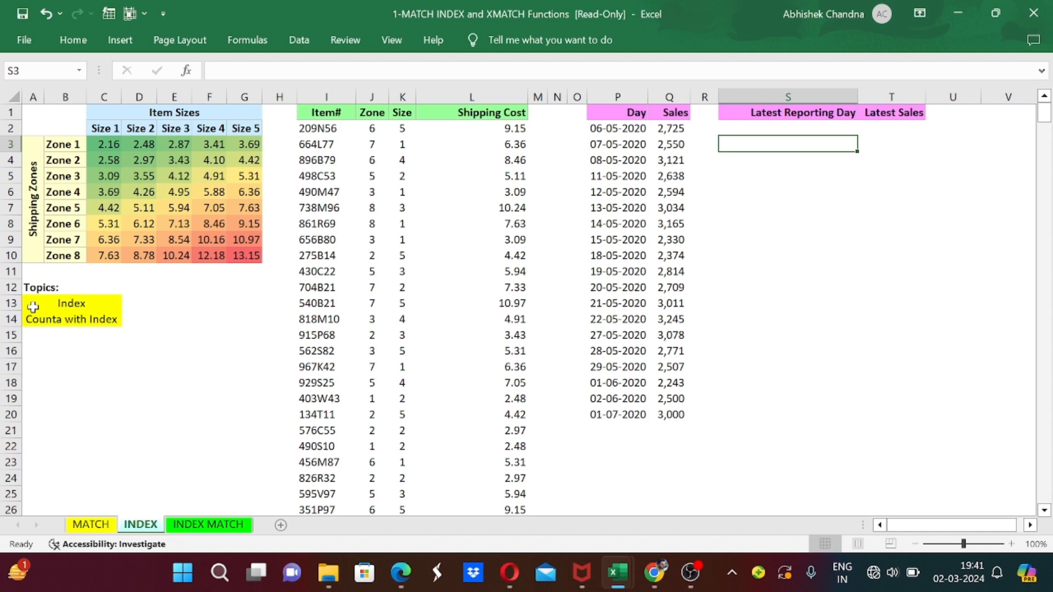
pyautogui.press('Right')
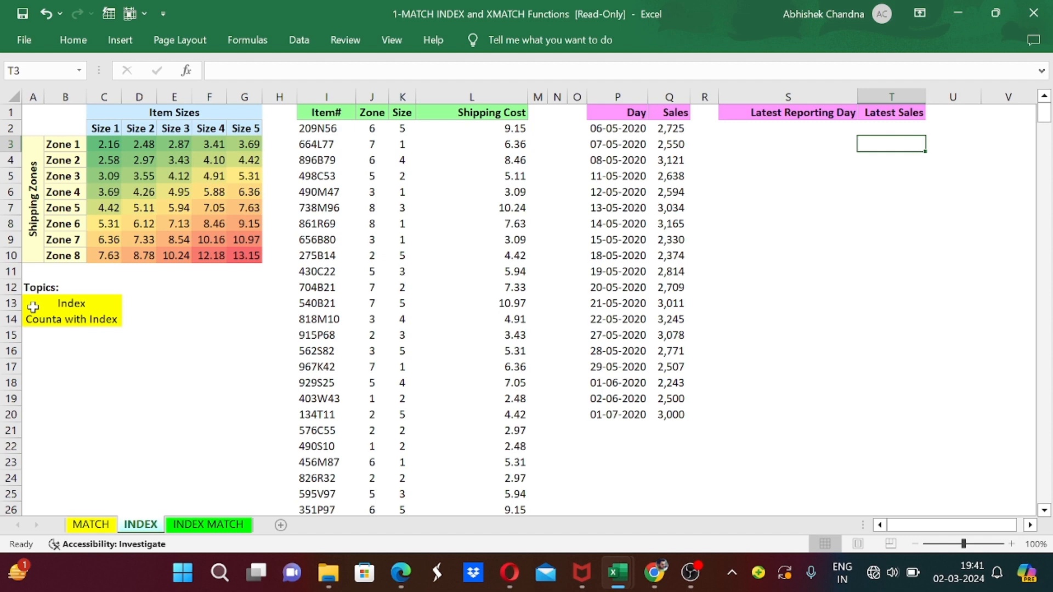
pyautogui.write('=')
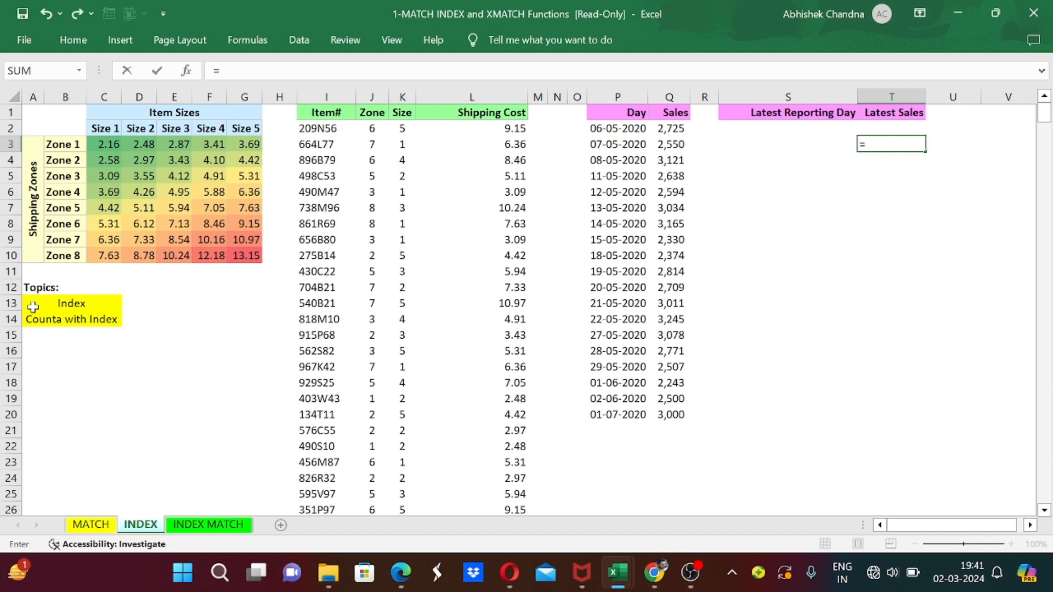
pyautogui.write('coun')
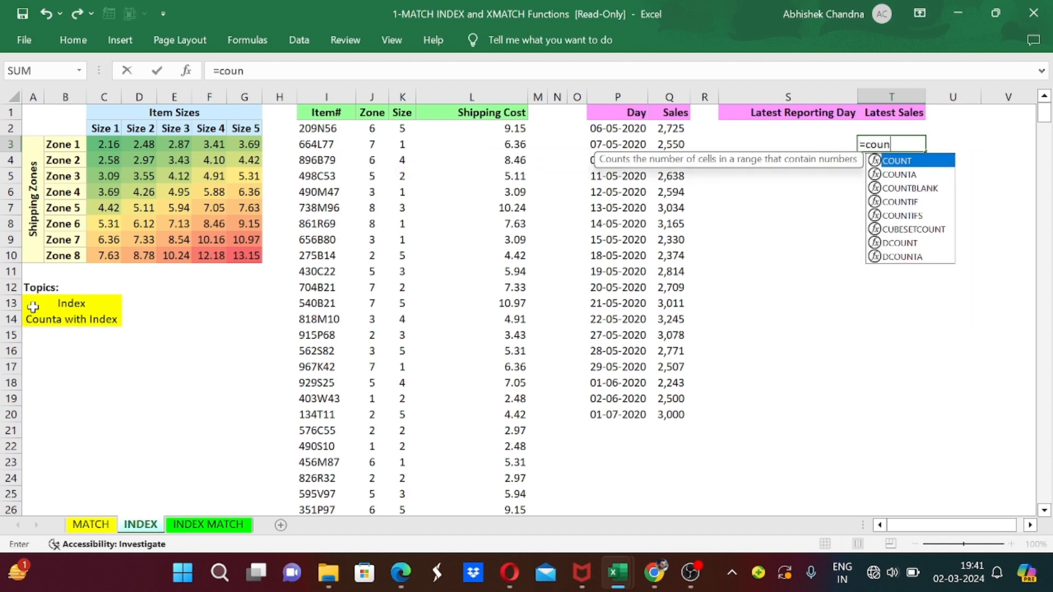
pyautogui.write('ta')
pyautogui.press('Tab')
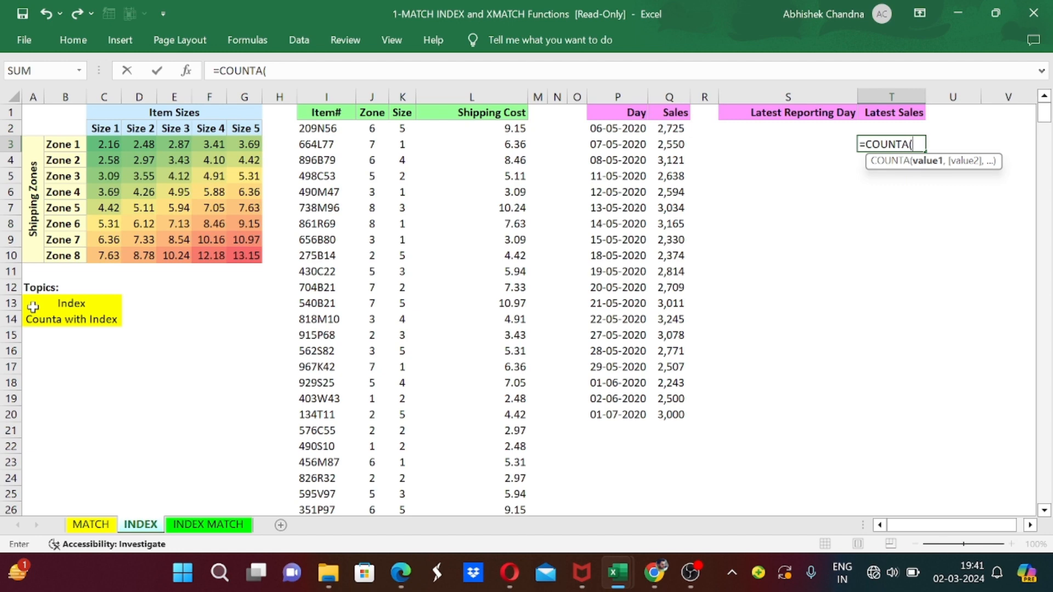
# Complete the COUNTA formula in T3 with the entire Day column, P:P, as its argument.
pyautogui.press('Left')
pyautogui.press('Left')
pyautogui.press('Left')
pyautogui.press('Left')
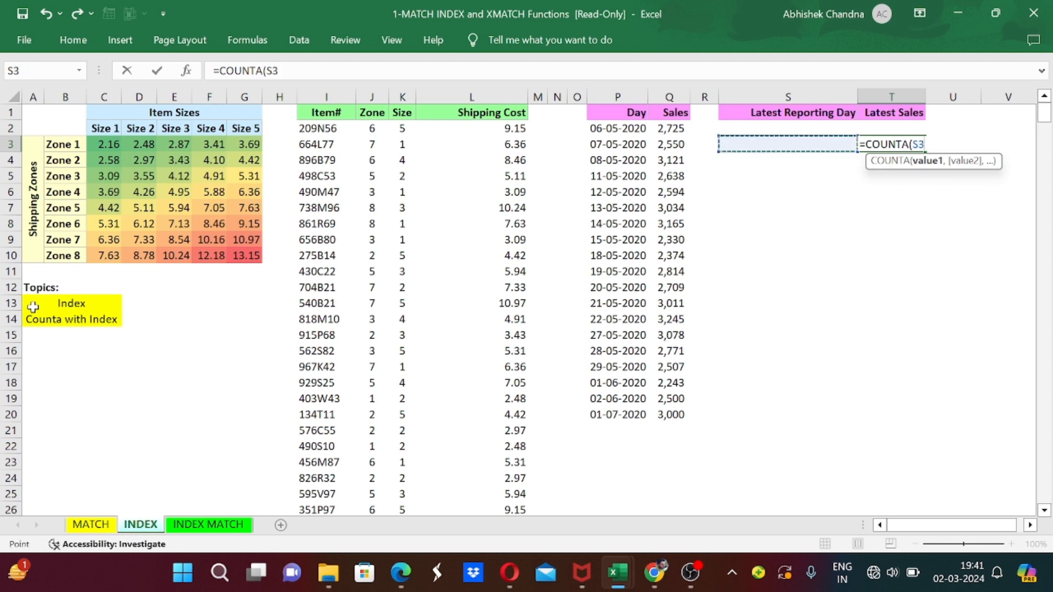
pyautogui.hotkey('ctrl', 'space')
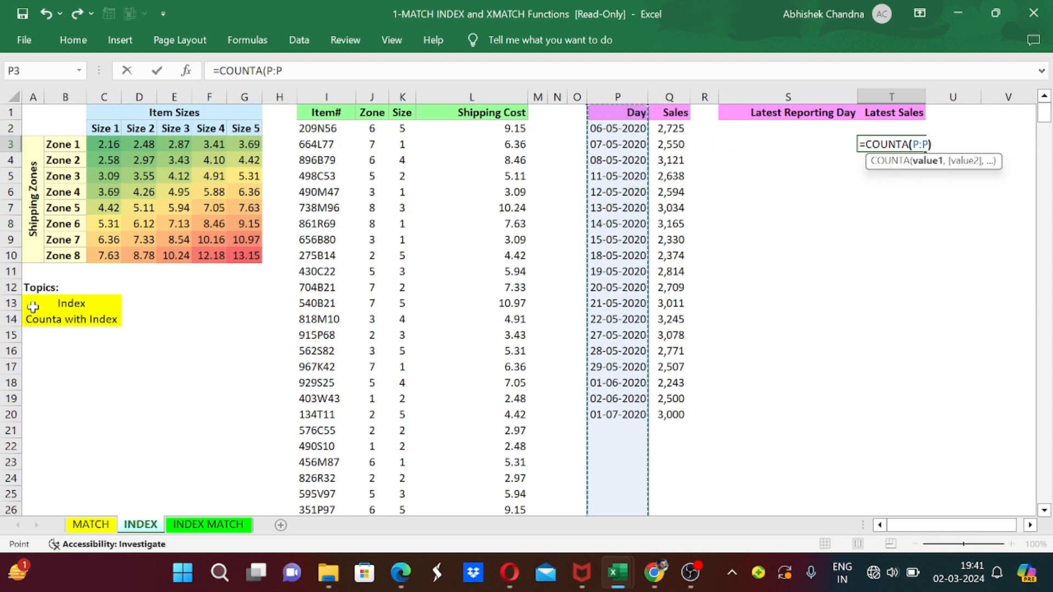
pyautogui.write(')')
pyautogui.press('Return')
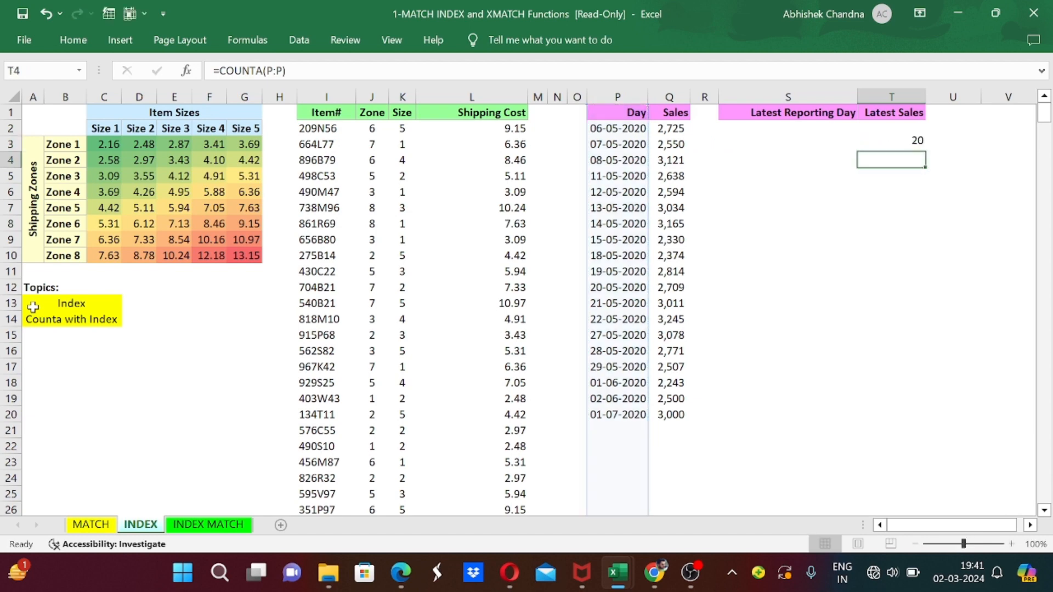
# Enter the note "It help us checking filled cells in selected area" in T4, below the COUNTA formula.
pyautogui.press('Up')
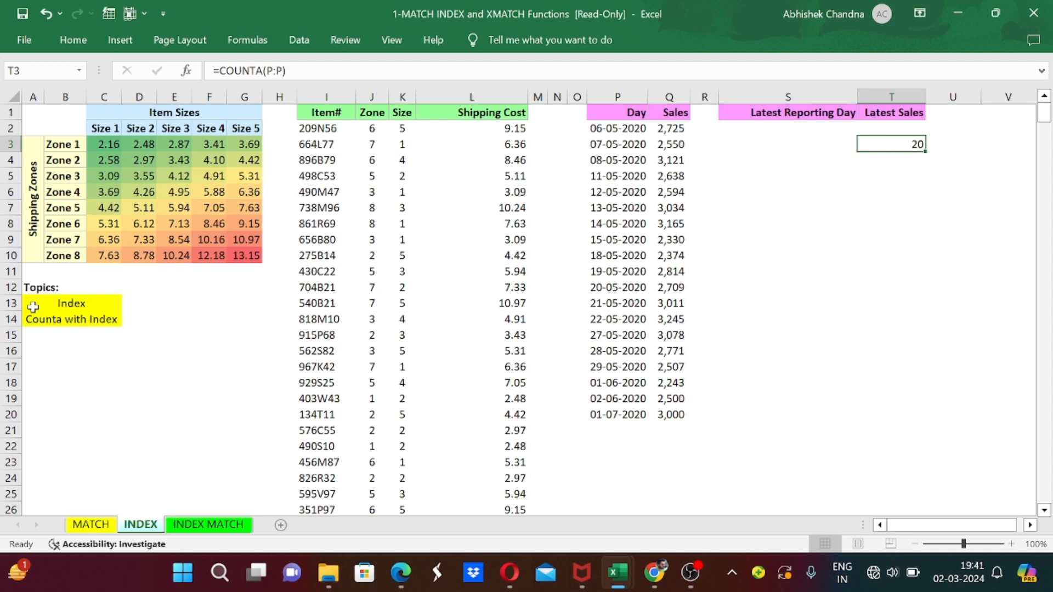
pyautogui.press('Down')
pyautogui.write('It')
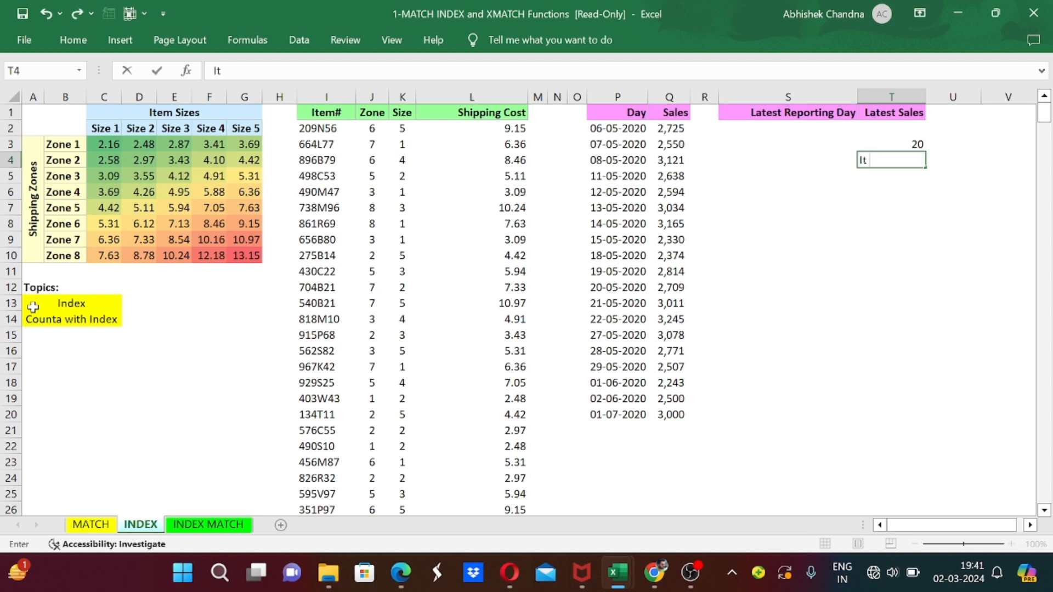
pyautogui.write(' help us check')
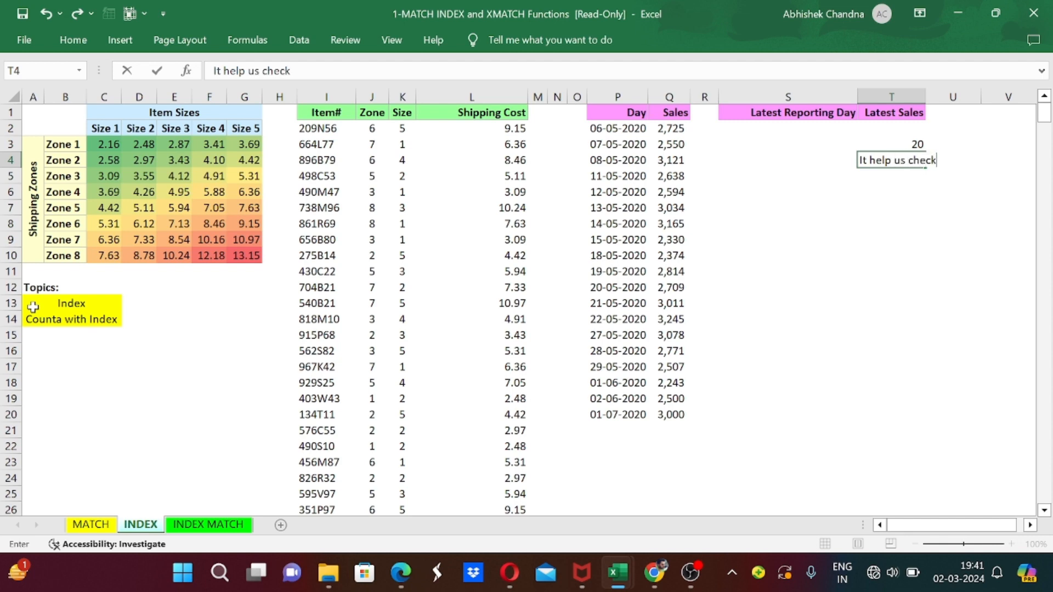
pyautogui.write('ing filled cells')
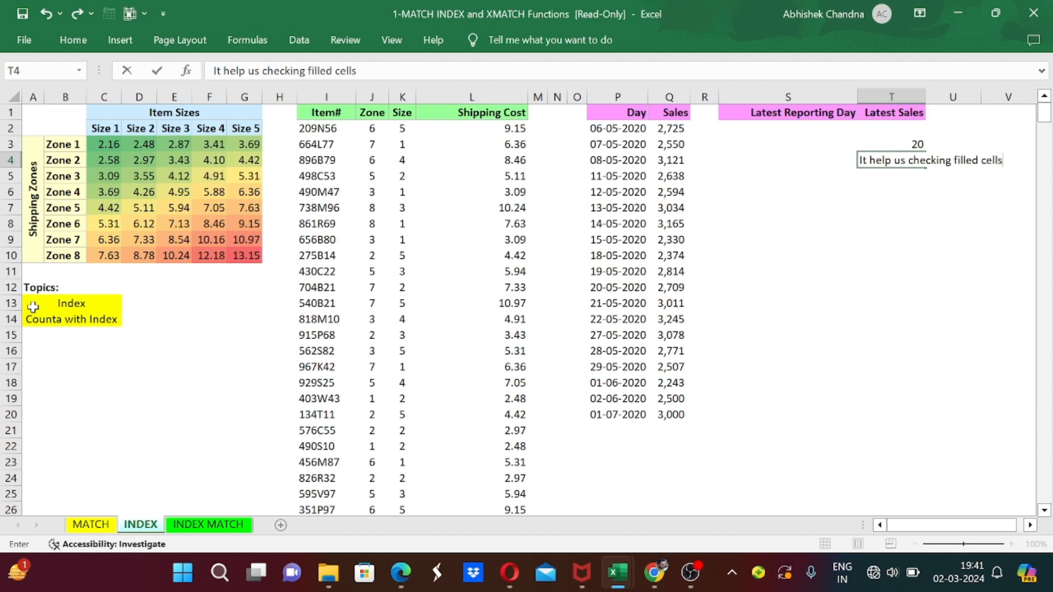
pyautogui.write(' in selected')
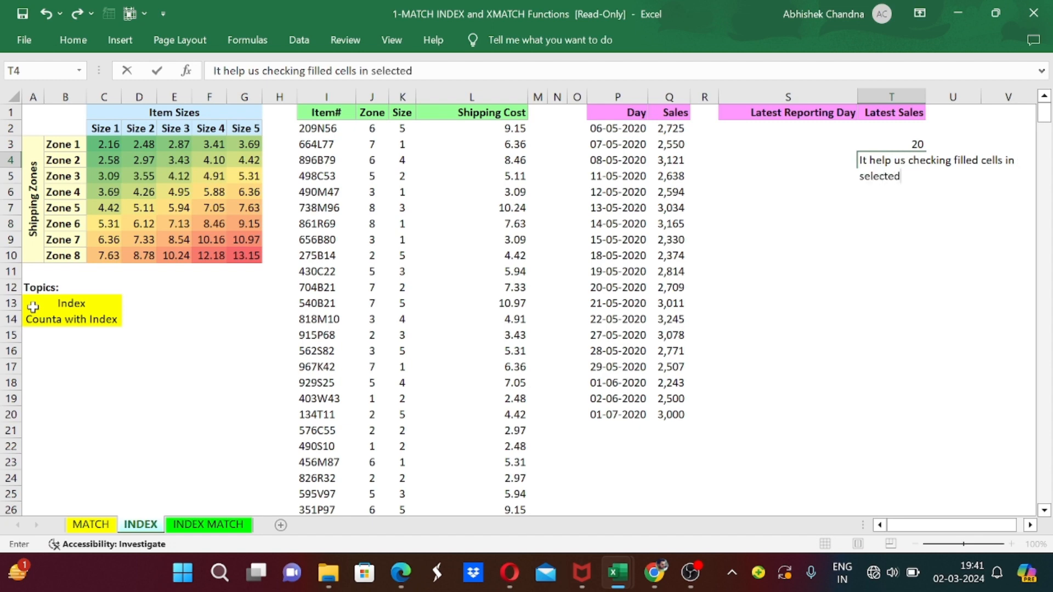
pyautogui.write(' area')
pyautogui.press('Return')
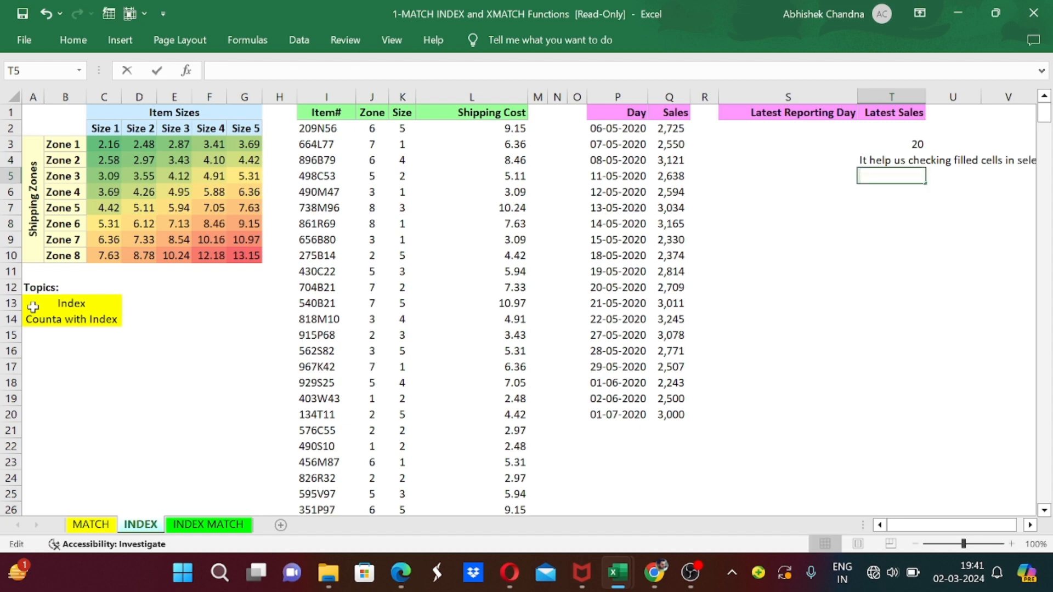
# Change the word "checking" to "counting" in the T4 note.
pyautogui.press('Up')
pyautogui.press('F2')
pyautogui.press('Up')
pyautogui.press('Right')
pyautogui.press('Left')
pyautogui.press('Left')
pyautogui.press('Left')
pyautogui.press('Left')
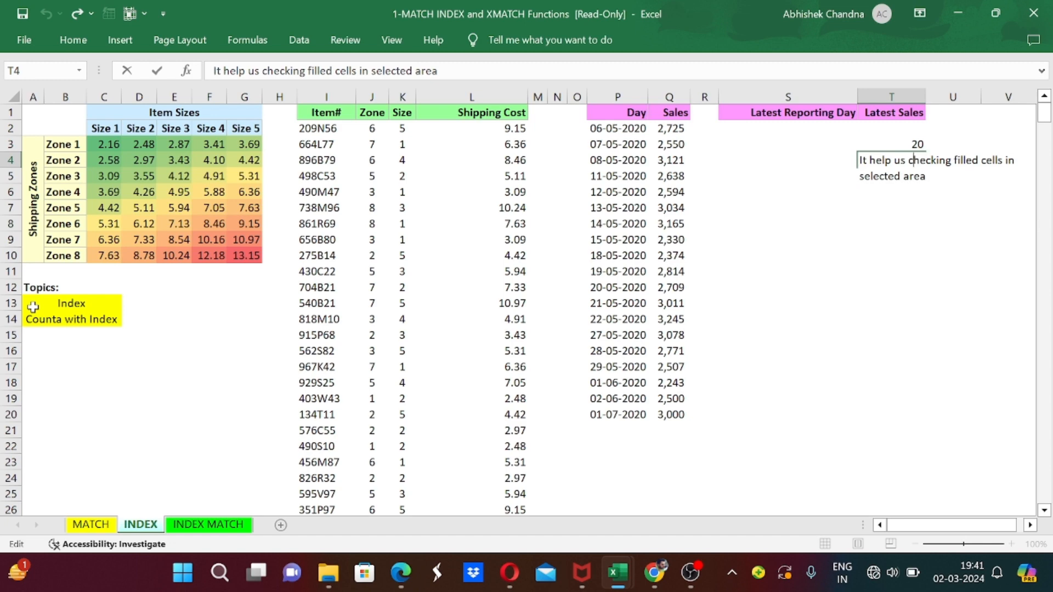
pyautogui.hotkey('ctrl', 'shift', 'Right')
pyautogui.write('cpounting')
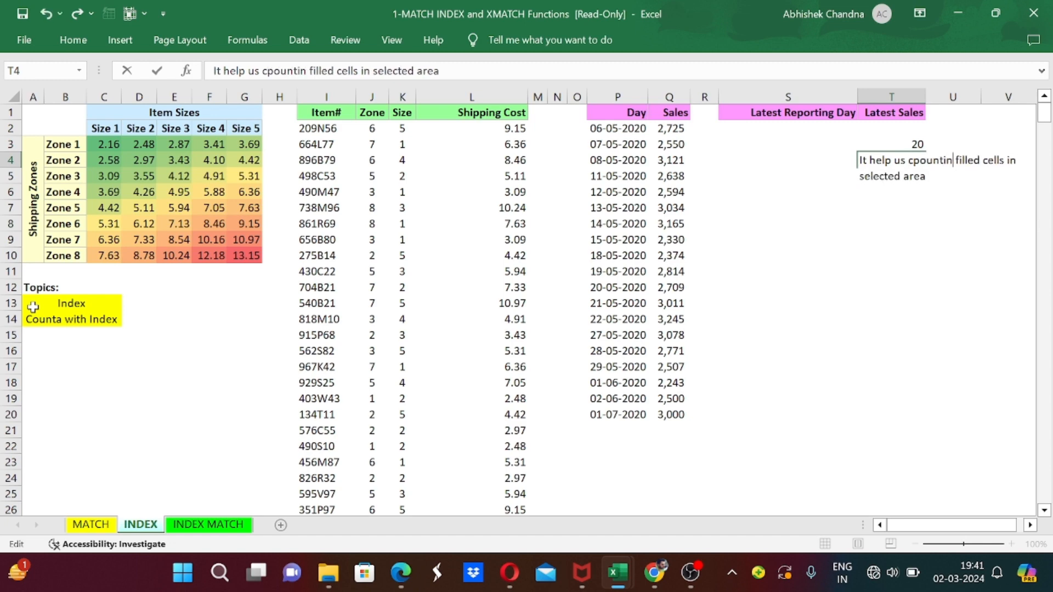
pyautogui.press('Left')
pyautogui.press('Left')
pyautogui.press('Left')
pyautogui.press('Left')
pyautogui.press('Left')
pyautogui.press('Left')
pyautogui.press('Left')
pyautogui.press('Left')
pyautogui.press('BackSpace')
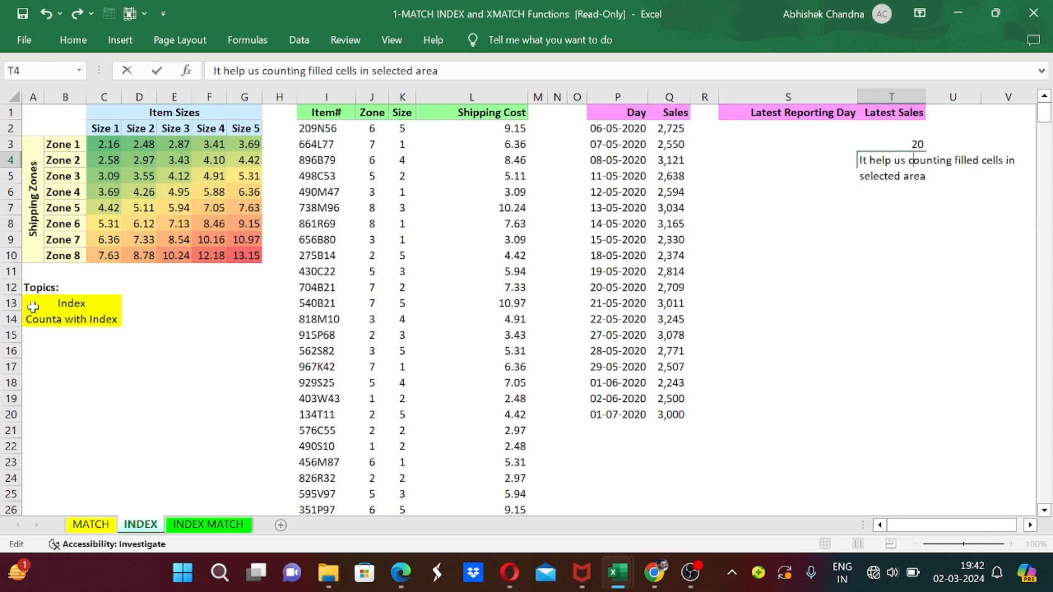
pyautogui.hotkey('ctrl', 'Return')
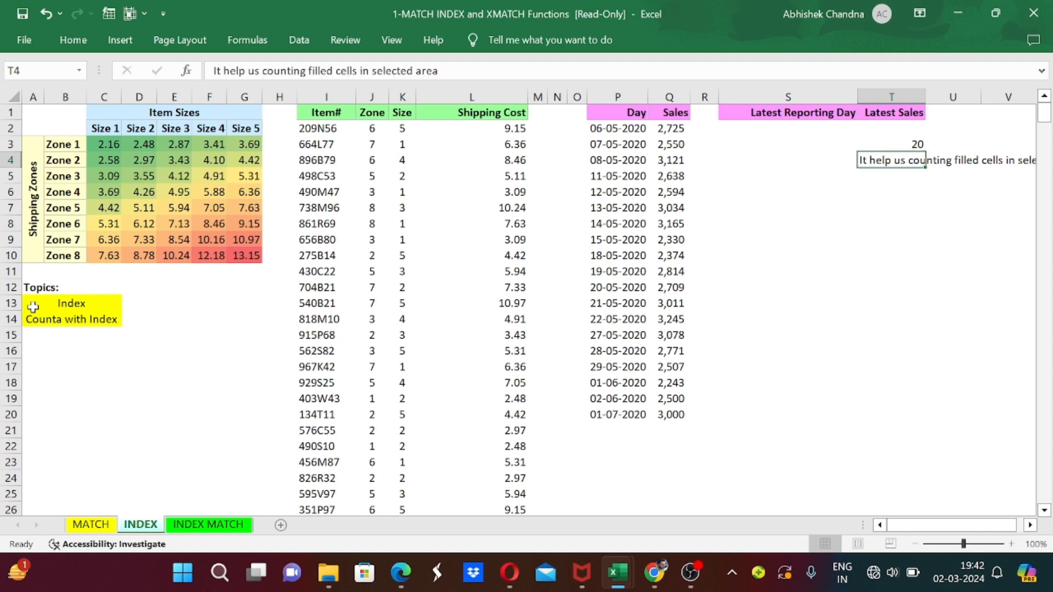
# Move the note from T4 to S4 and the COUNTA formula from T3 to S3.
pyautogui.hotkey('ctrl', 'x')
pyautogui.press('Left')
pyautogui.hotkey('ctrl', 'v')
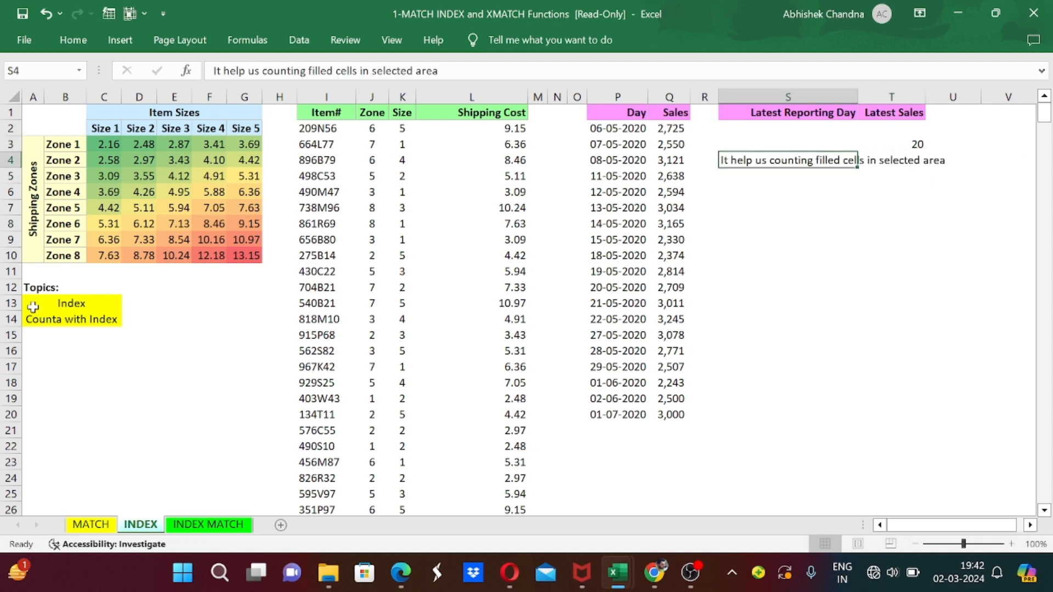
pyautogui.press('Up')
pyautogui.press('Right')
pyautogui.hotkey('ctrl', 'x')
pyautogui.press('Left')
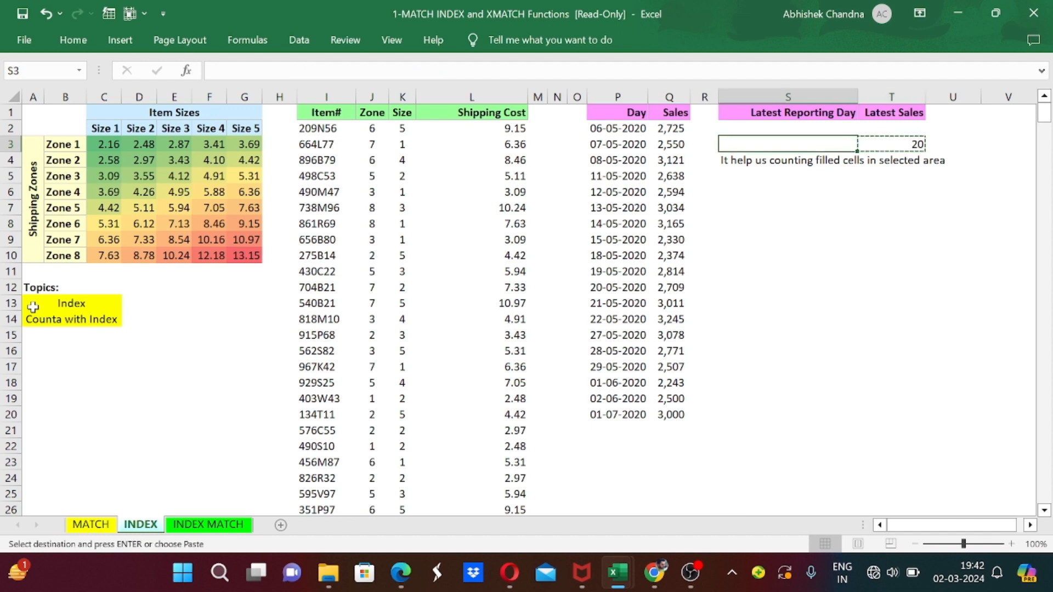
pyautogui.hotkey('ctrl', 'v')
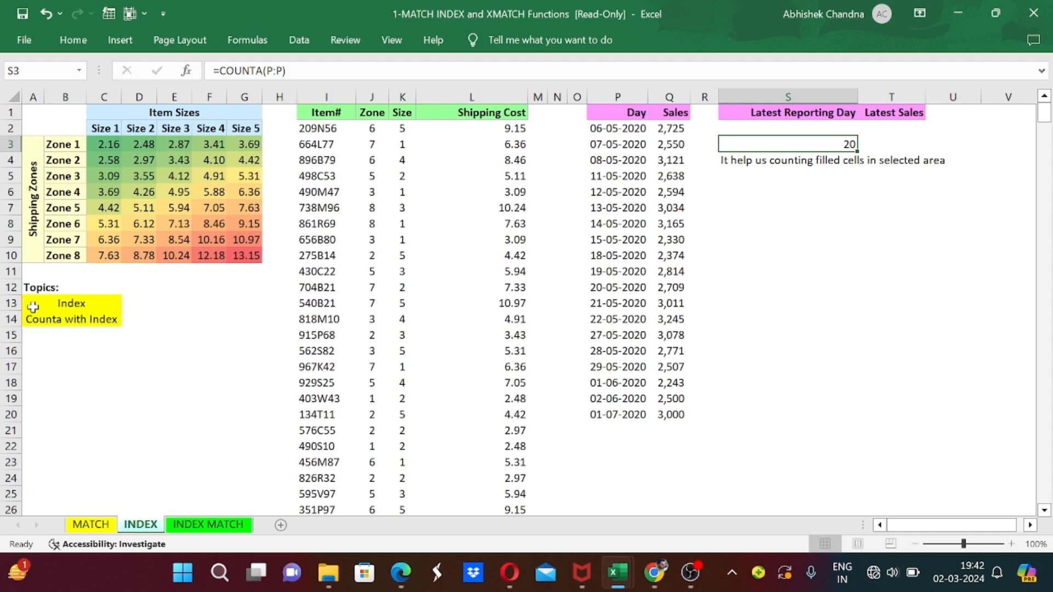
# Examine the Latest Reporting Day and Latest Sales headers and the Day and Sales columns that supply their data.
pyautogui.press('Up')
pyautogui.press('Up')
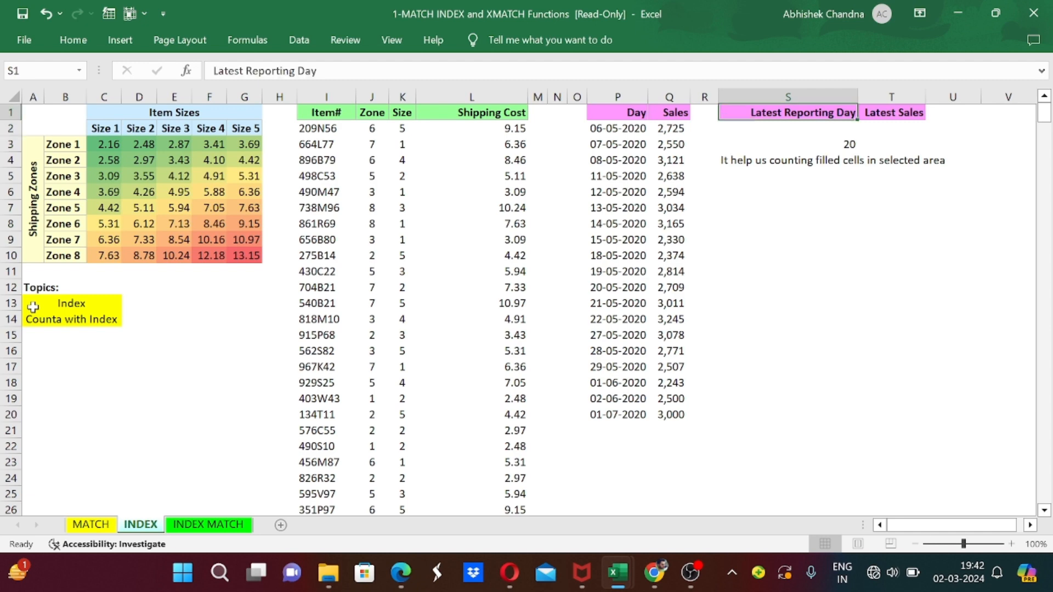
pyautogui.press('Right')
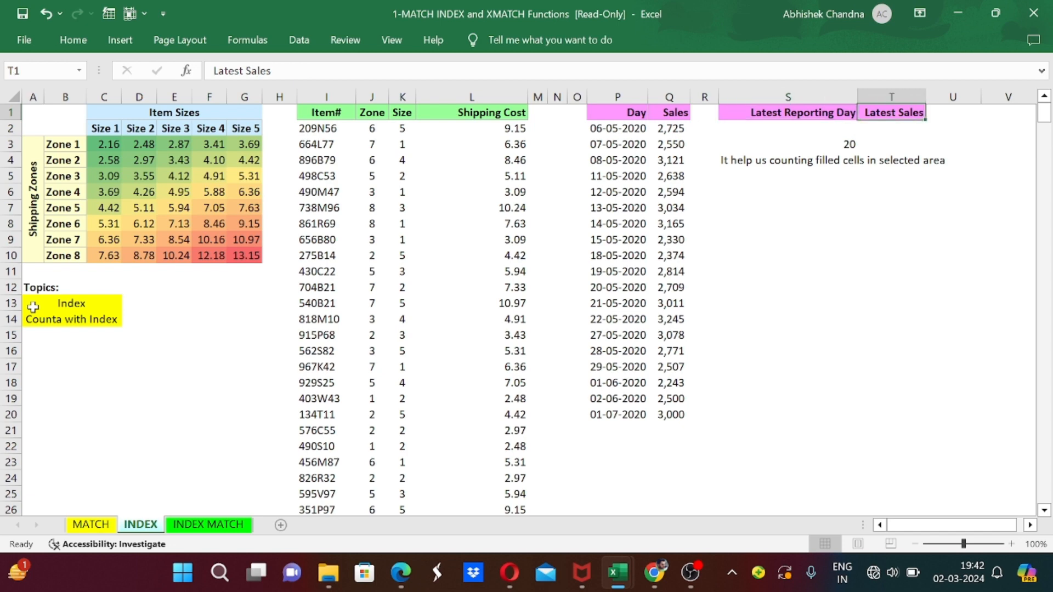
pyautogui.press('Left')
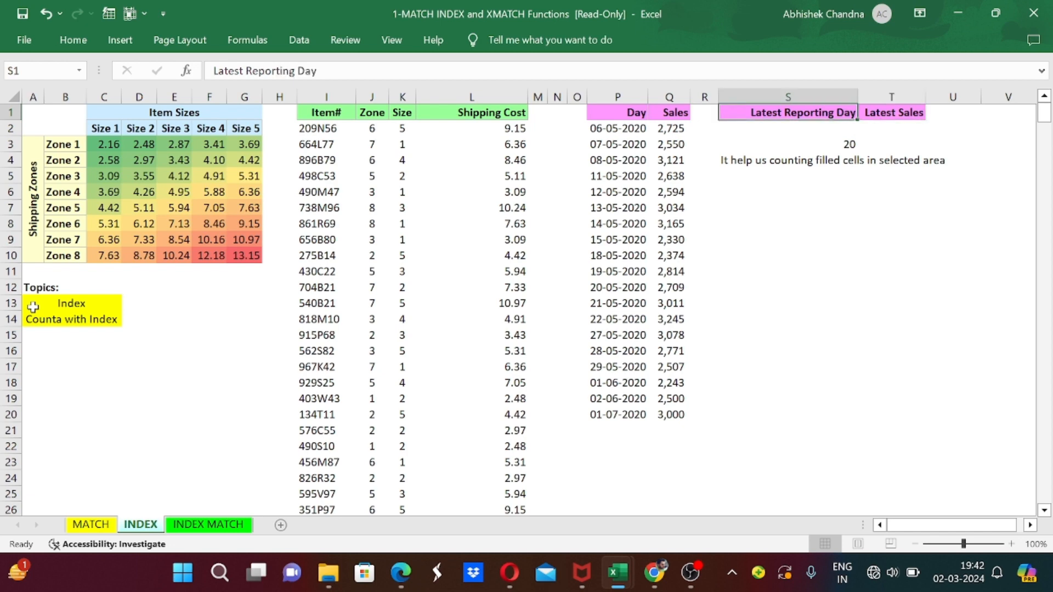
pyautogui.press('Down')
pyautogui.press('Left')
pyautogui.press('Left')
pyautogui.press('Left')
pyautogui.press('Up')
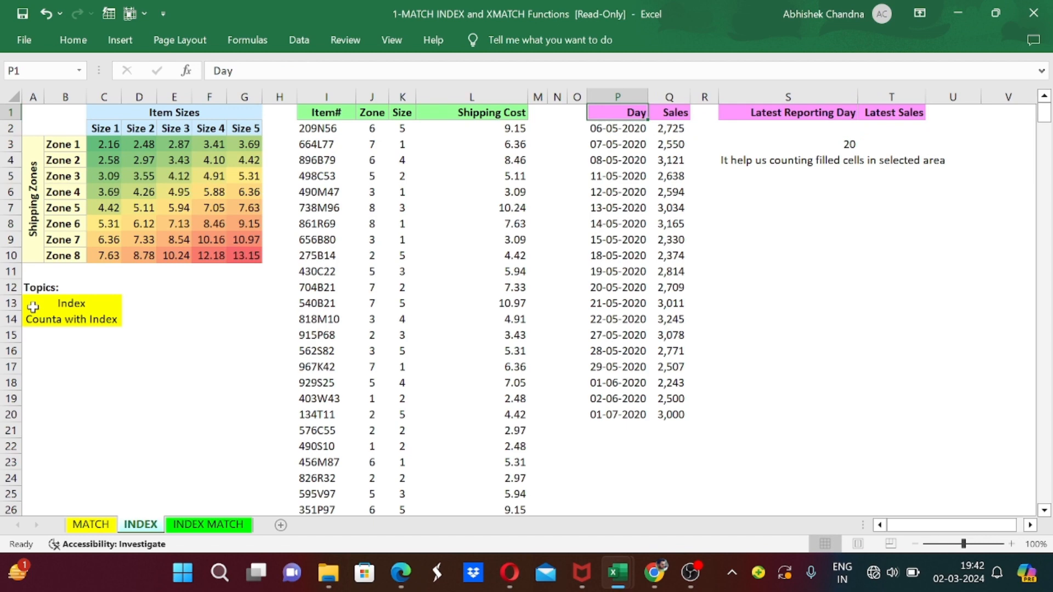
pyautogui.hotkey('ctrl', 'space')
pyautogui.press('Right')
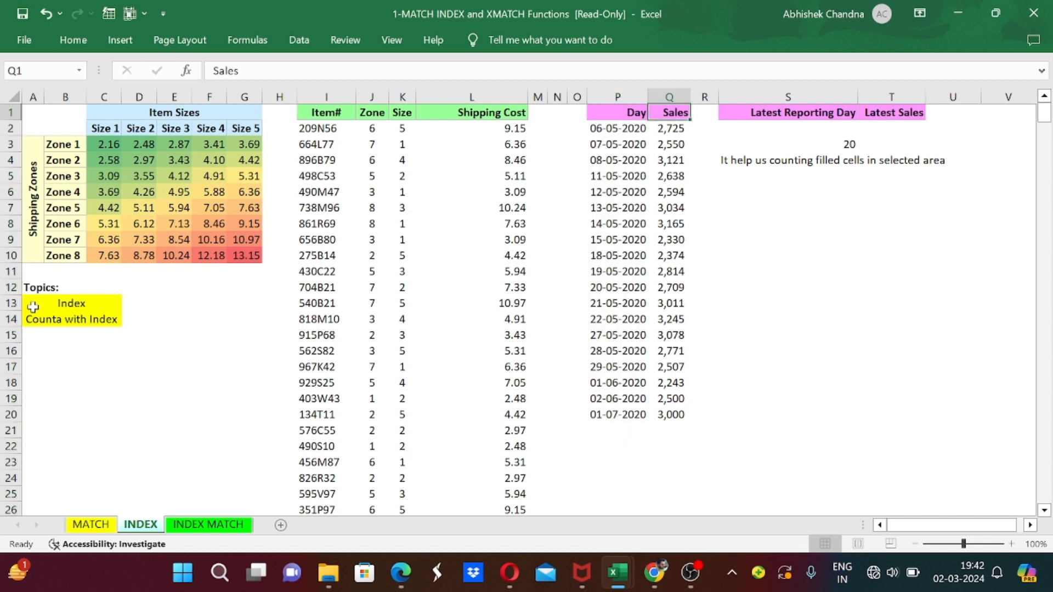
# Link the Latest Reporting Day cell S2 directly to the last date in the Day column with =P20.
pyautogui.hotkey('ctrl', 'space')
pyautogui.press('Down')
pyautogui.press('Up')
pyautogui.press('Left')
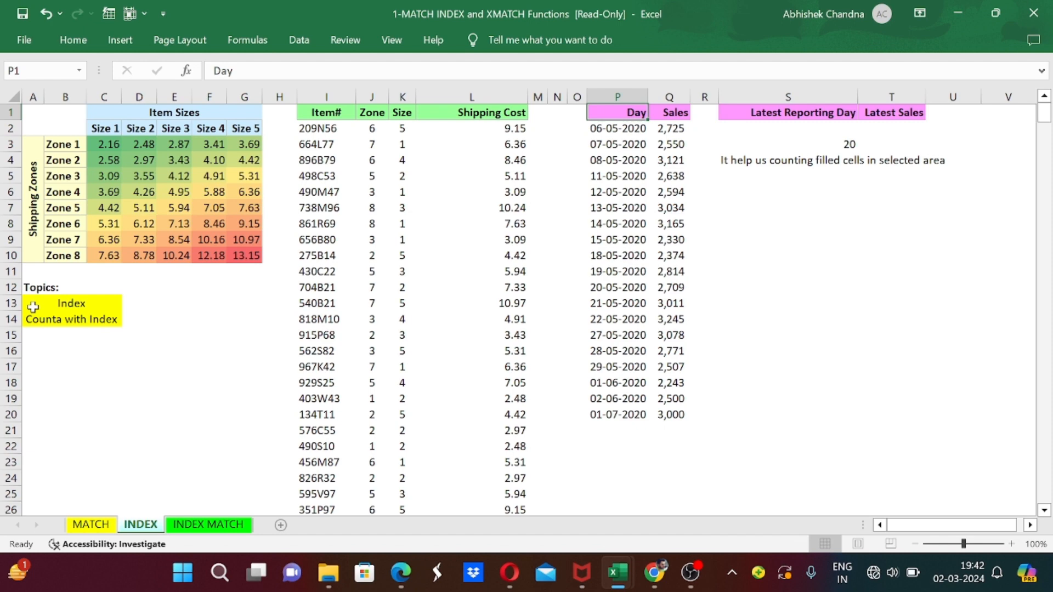
pyautogui.press('Down')
pyautogui.press('Right')
pyautogui.press('Right')
pyautogui.press('Right')
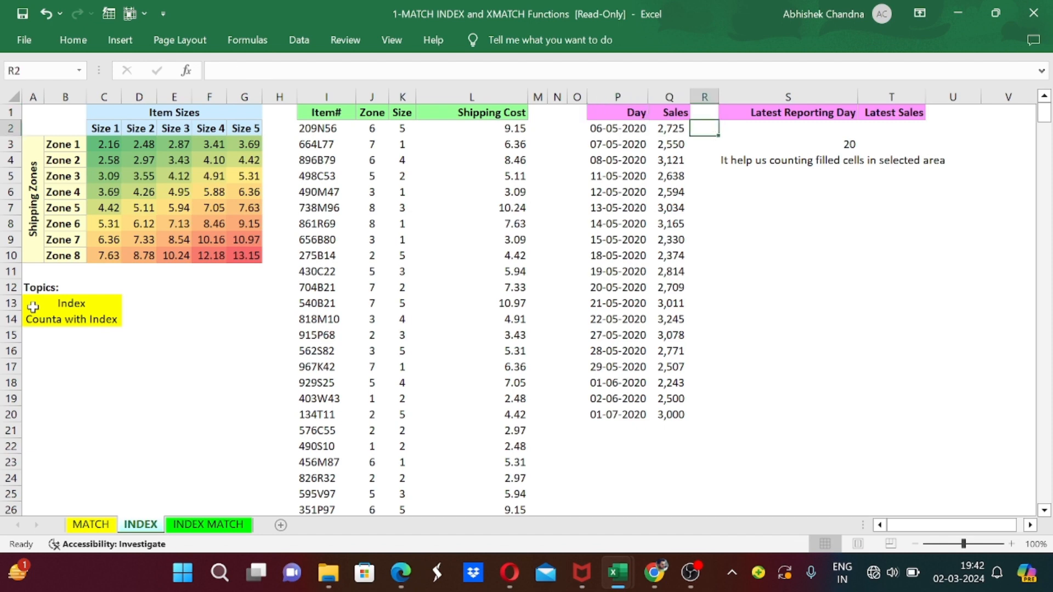
pyautogui.write('=')
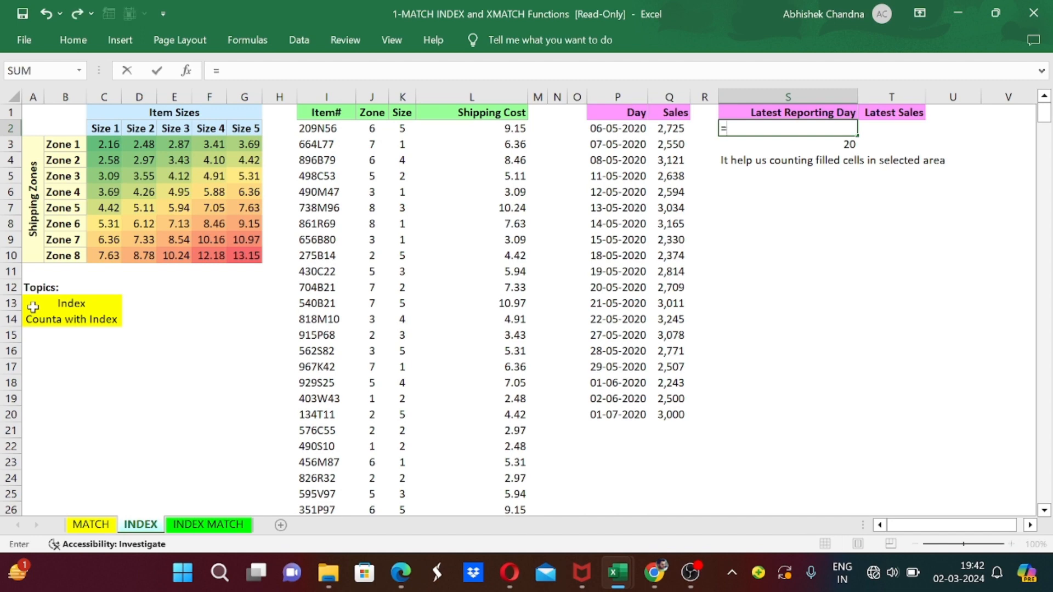
pyautogui.press('Left')
pyautogui.press('Left')
pyautogui.press('Left')
pyautogui.hotkey('ctrl', 'Down')
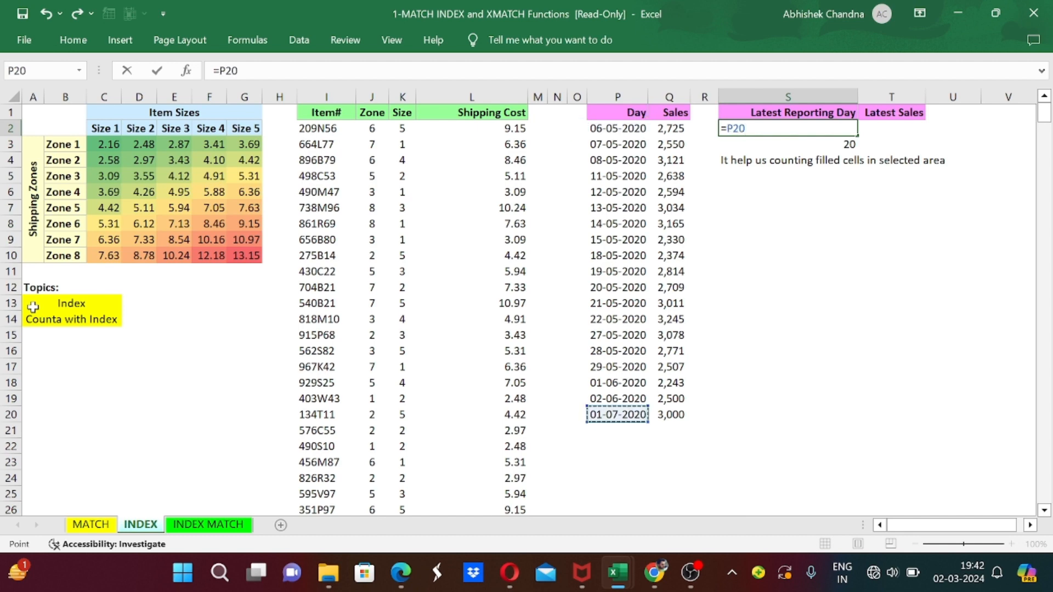
pyautogui.hotkey('ctrl', 'Return')
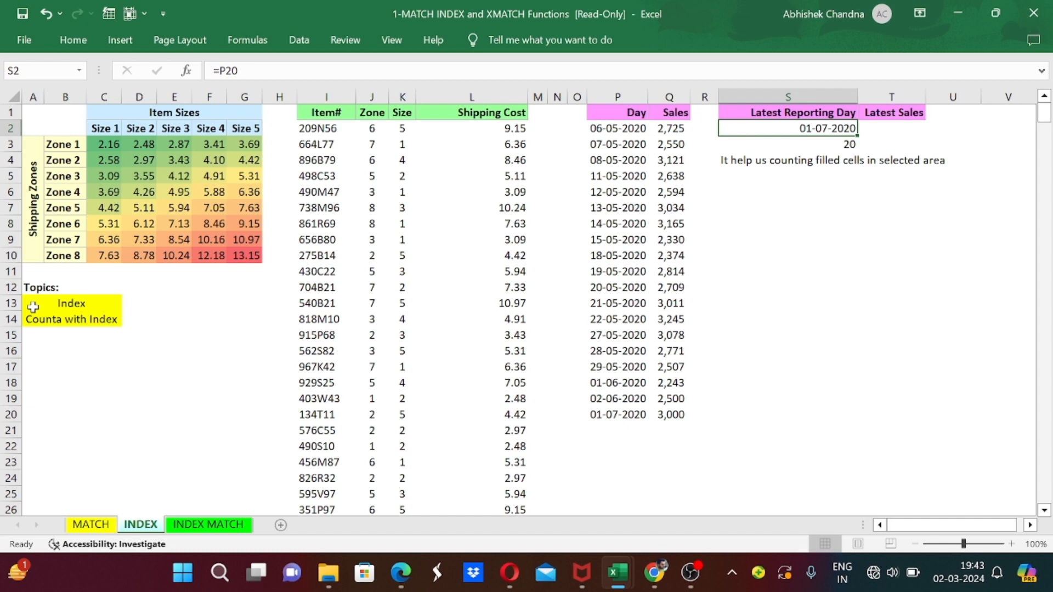
# Start replacing the S2 formula with an INDEX function that uses the whole Day column P:P as its array.
pyautogui.write('=ine')
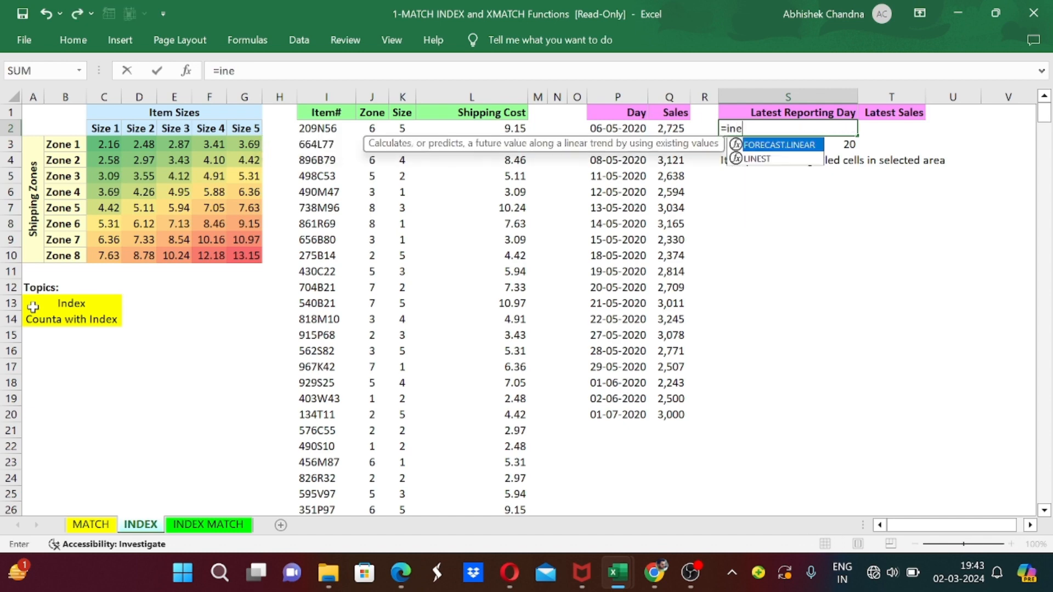
pyautogui.press('BackSpace')
pyautogui.write('de')
pyautogui.press('Tab')
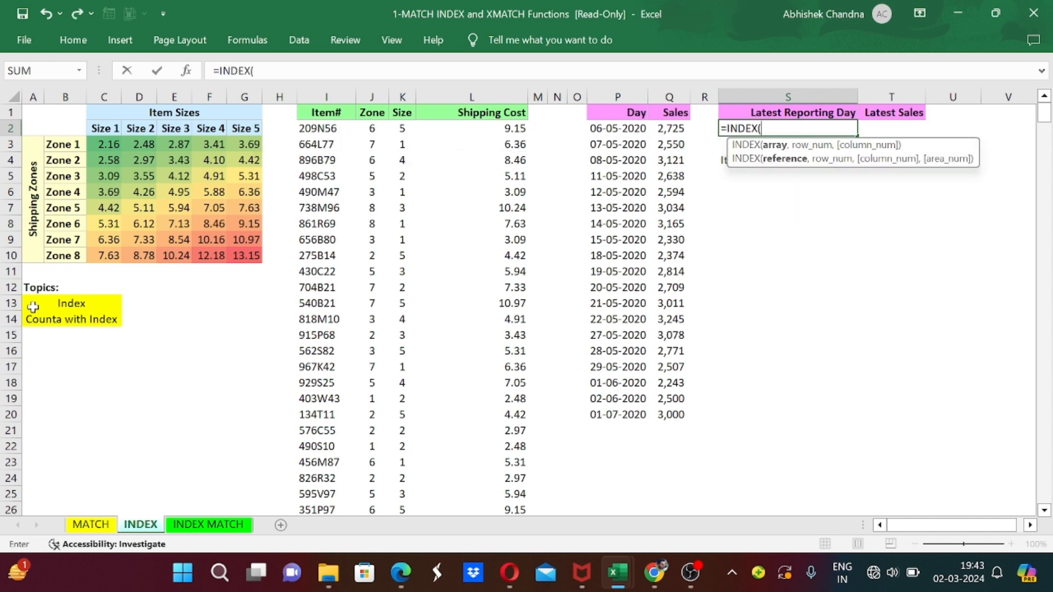
pyautogui.press('Left')
pyautogui.press('Left')
pyautogui.press('Left')
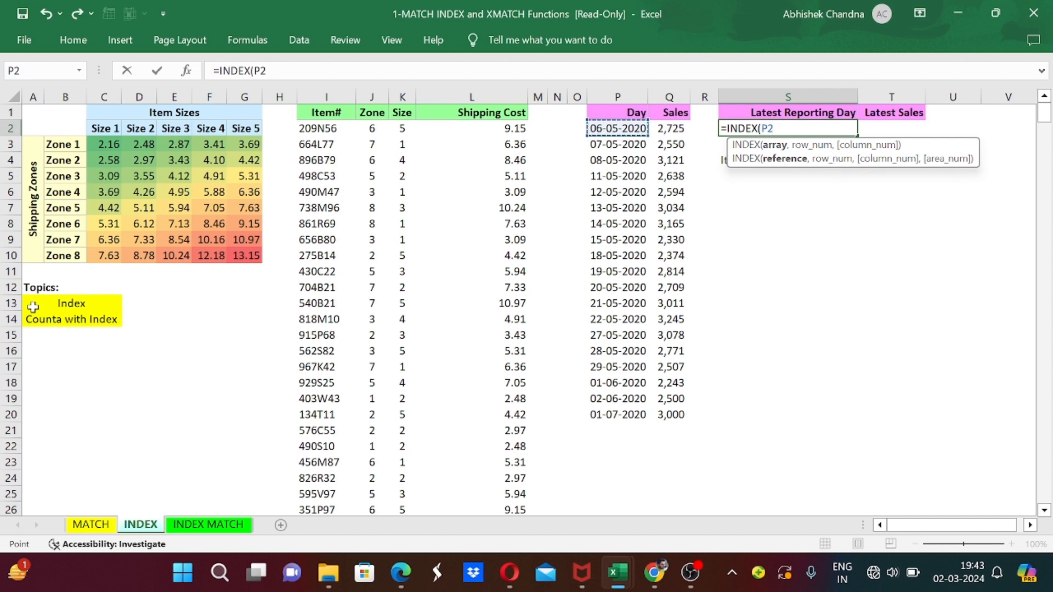
pyautogui.hotkey('ctrl', 'space')
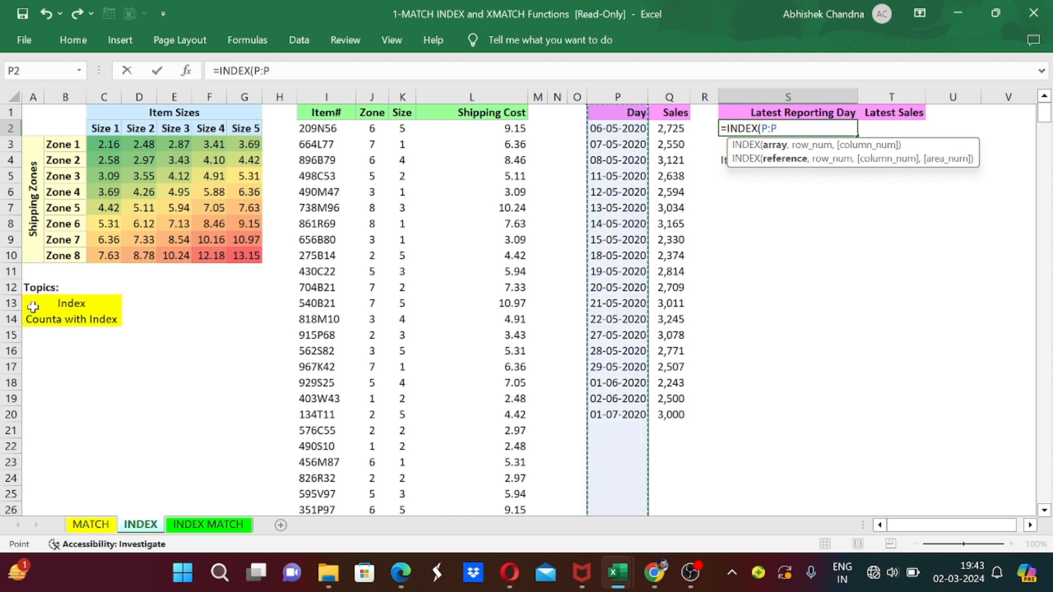
pyautogui.write(',')
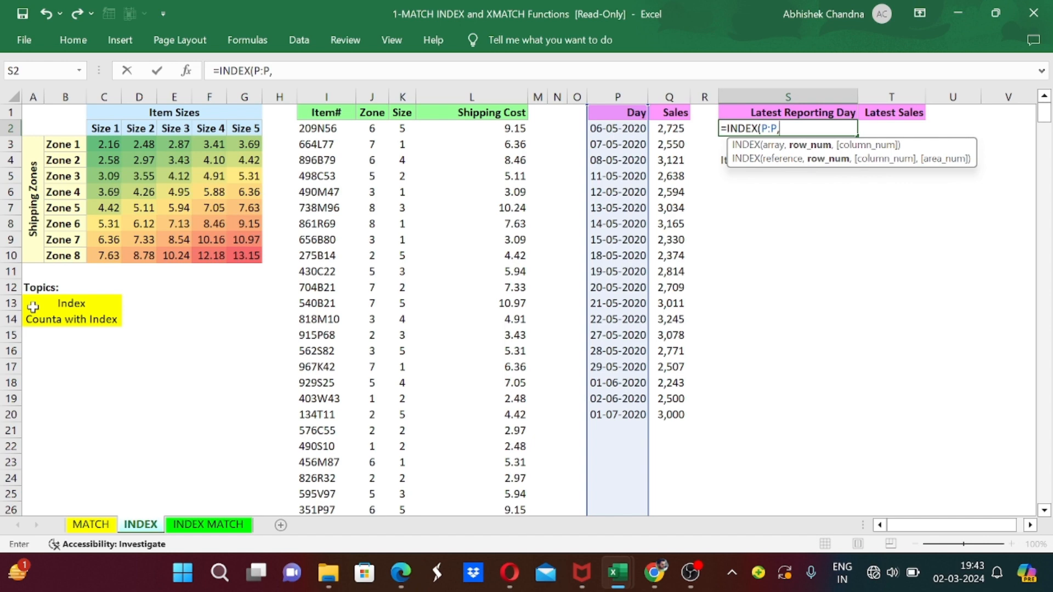
# Complete the S2 formula with COUNTA(P:P) as the row number, giving =INDEX(P:P,COUNTA(P:P)).
pyautogui.write('count')
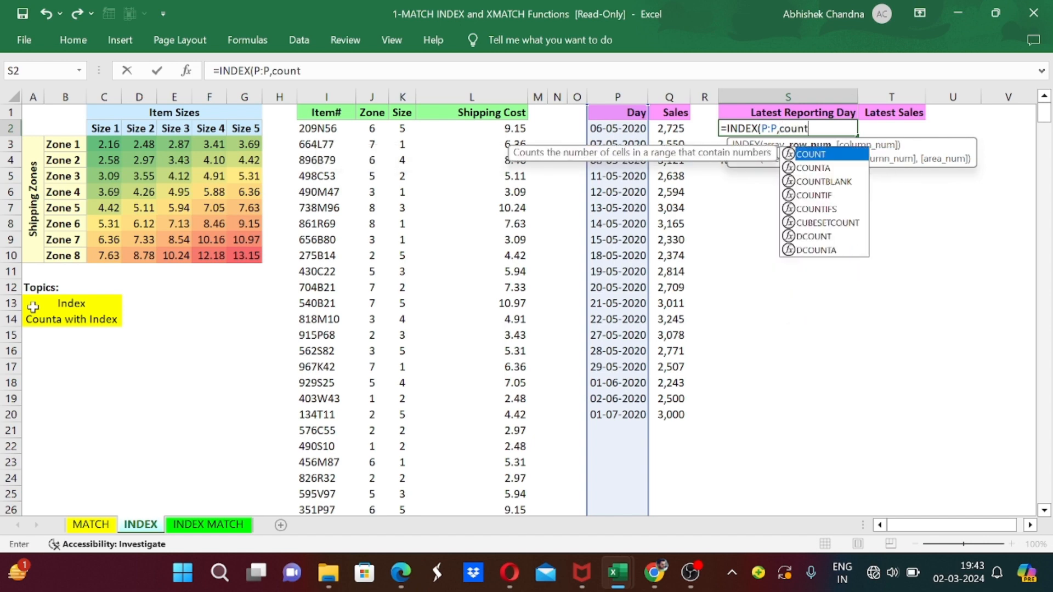
pyautogui.press('Down')
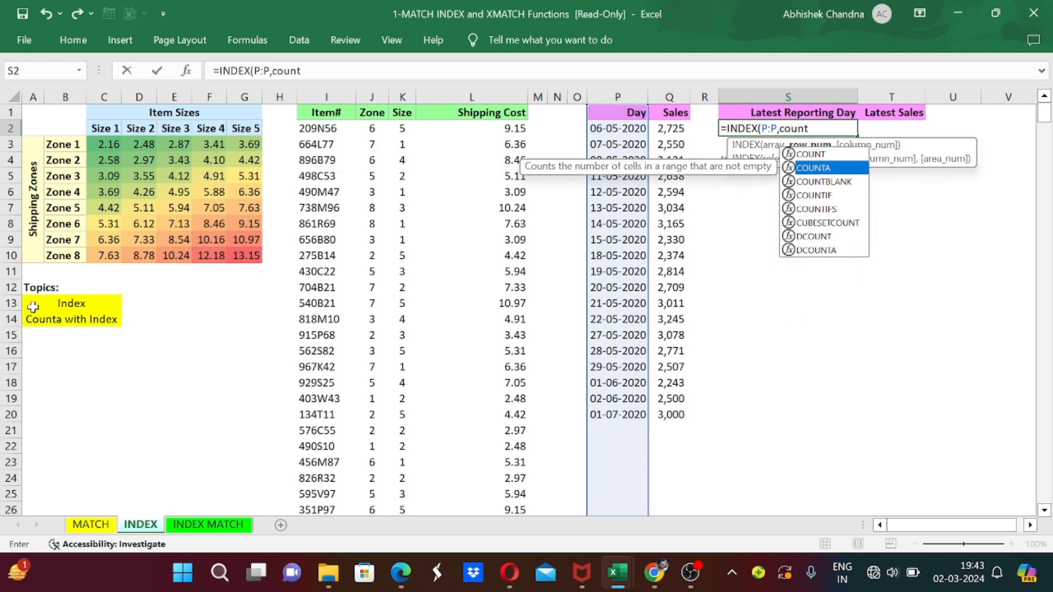
pyautogui.press('Tab')
pyautogui.press('Left')
pyautogui.press('Left')
pyautogui.press('Left')
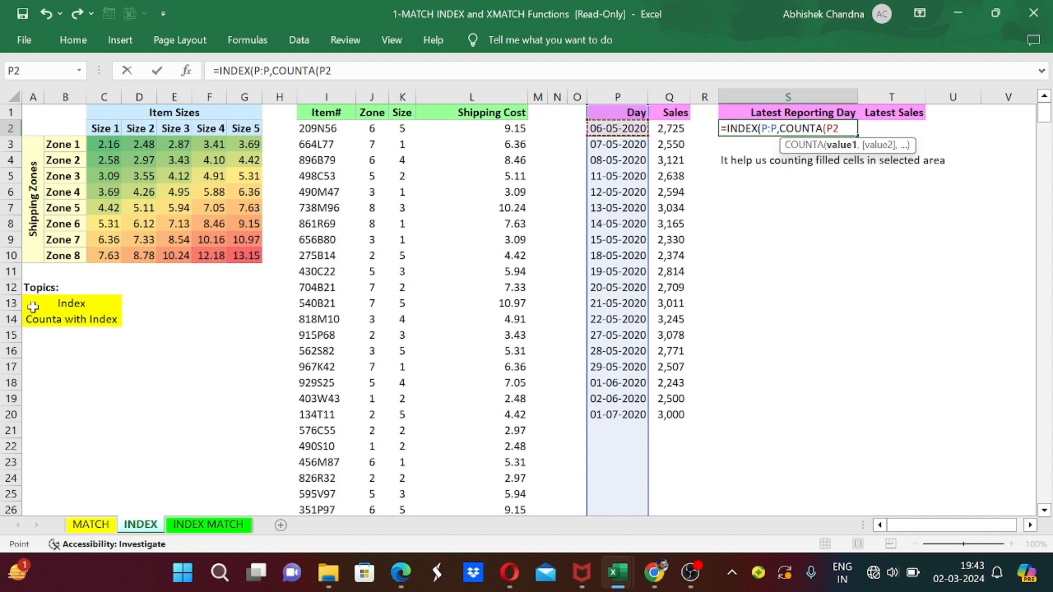
pyautogui.hotkey('ctrl', 'space')
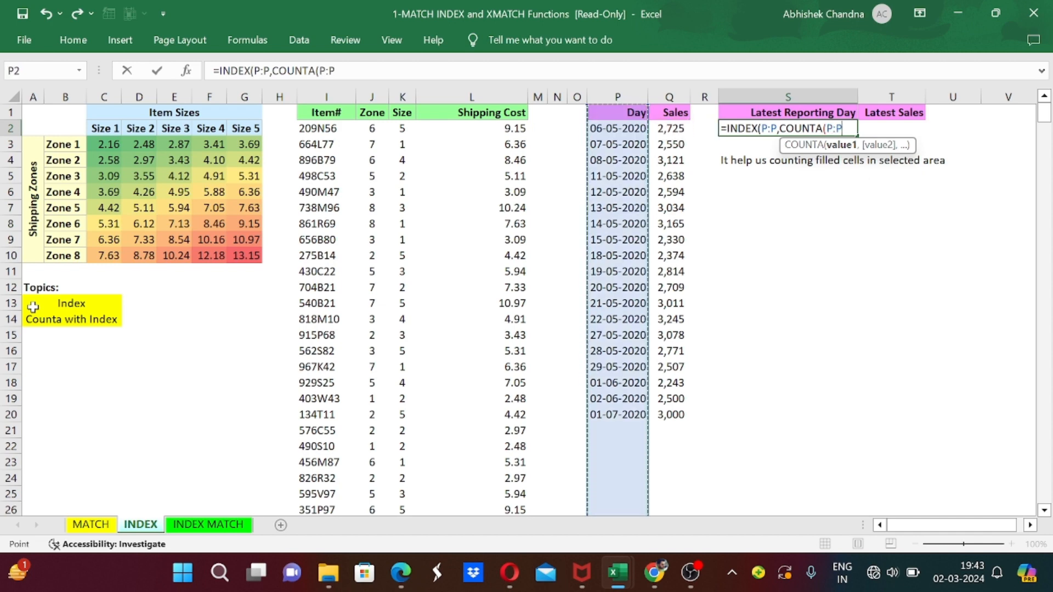
pyautogui.write(')')
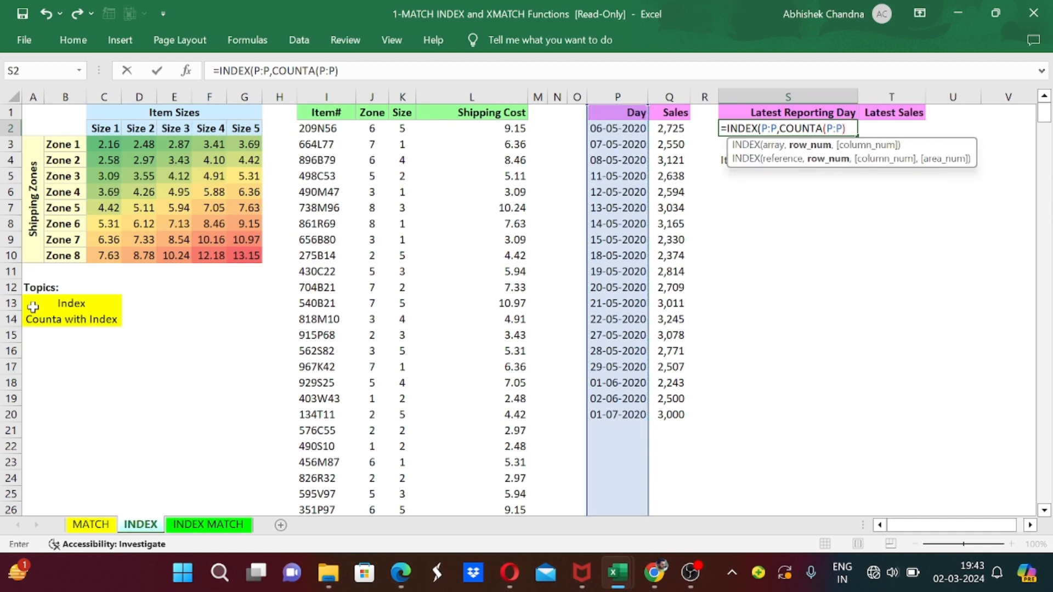
pyautogui.write(')')
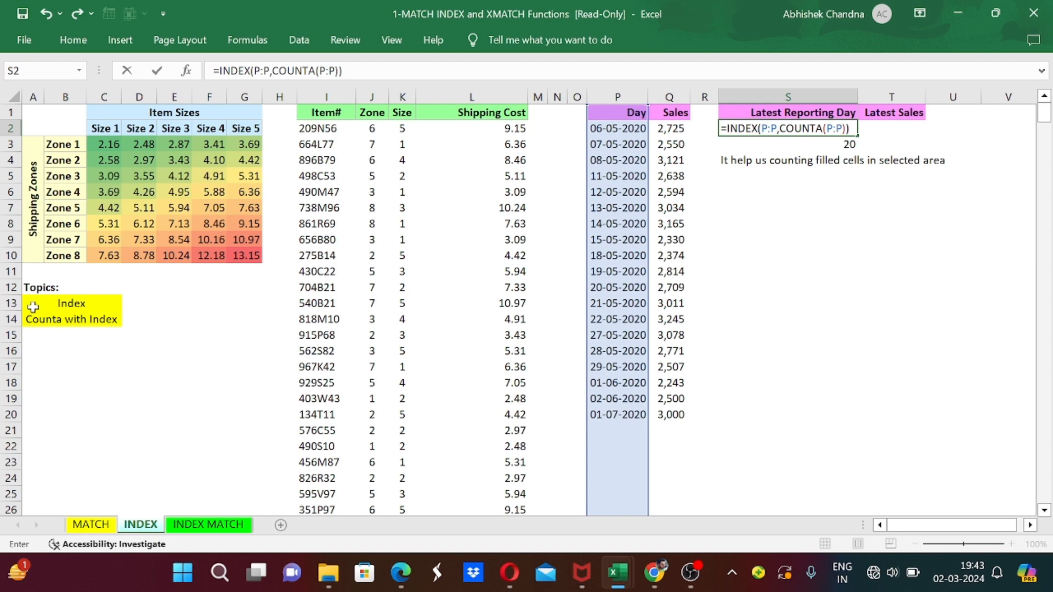
pyautogui.hotkey('ctrl', 'Return')
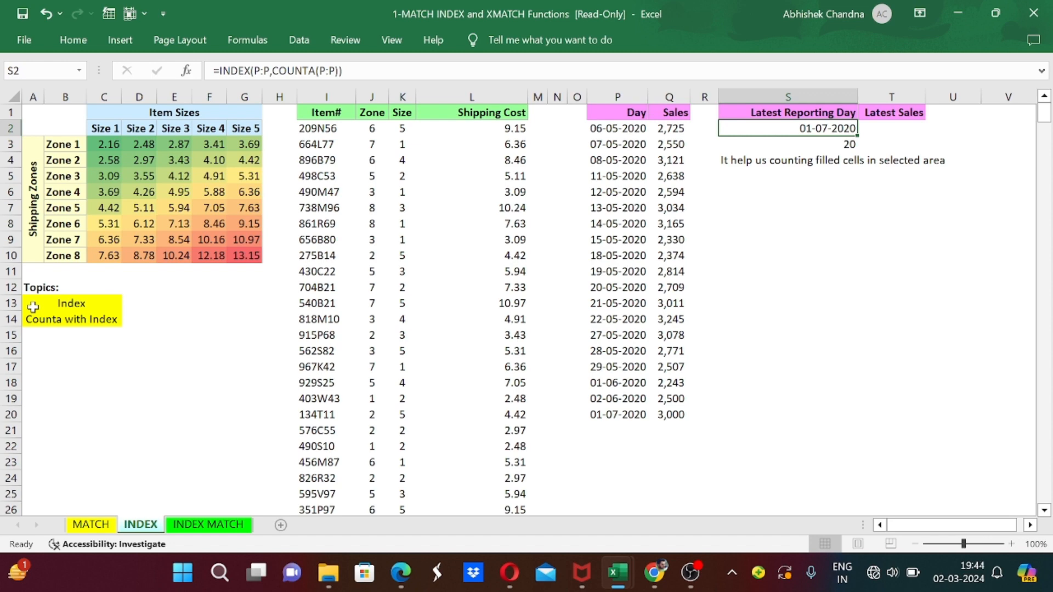
# Compare the last entry of the Day column with the Latest Reporting Day formula in S2.
pyautogui.click(624, 297)
pyautogui.hotkey('ctrl', 'Down')
pyautogui.press('Right')
pyautogui.press('Right')
pyautogui.press('Right')
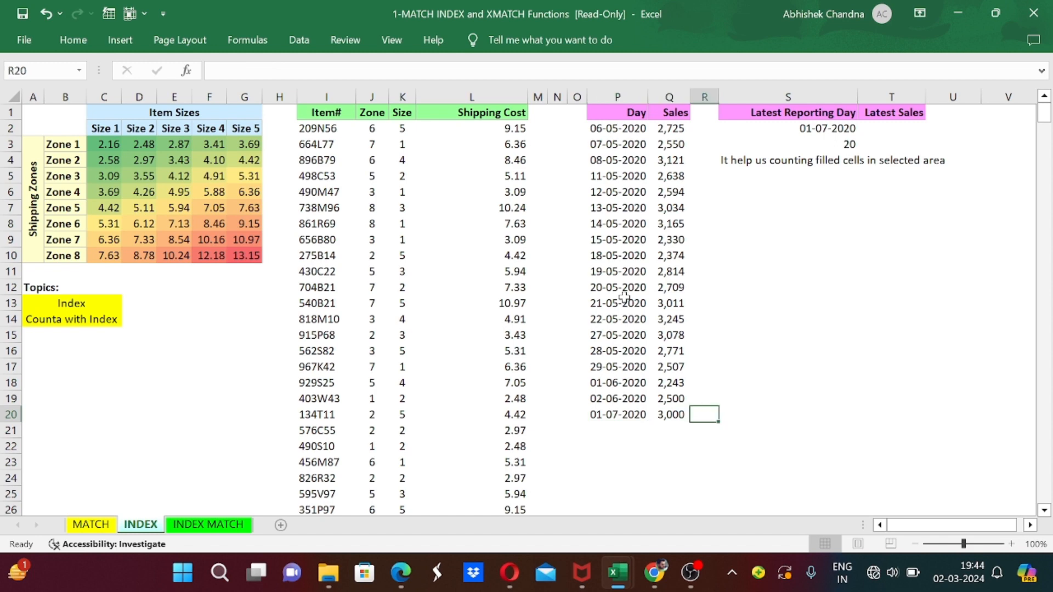
pyautogui.hotkey('ctrl', 'Up')
pyautogui.hotkey('ctrl', 'Up')
pyautogui.press('Down')
pyautogui.press('F2')
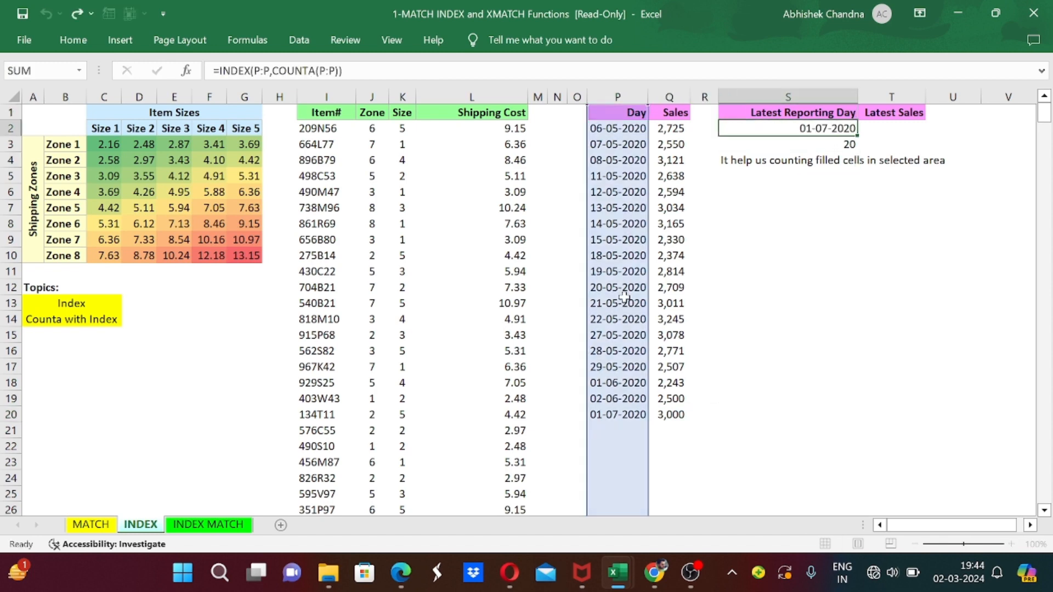
# Start an INDEX formula in the Latest Sales cell T2 with the whole Sales column Q:Q as its array.
pyautogui.press('Tab')
pyautogui.write('=index')
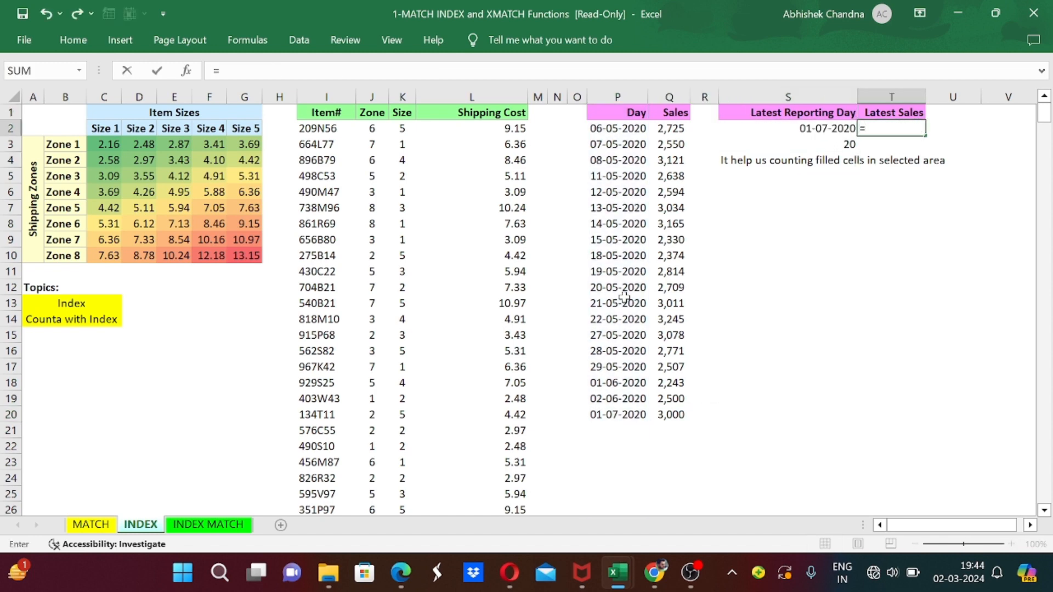
pyautogui.press('Tab')
pyautogui.press('Left')
pyautogui.press('Left')
pyautogui.press('Left')
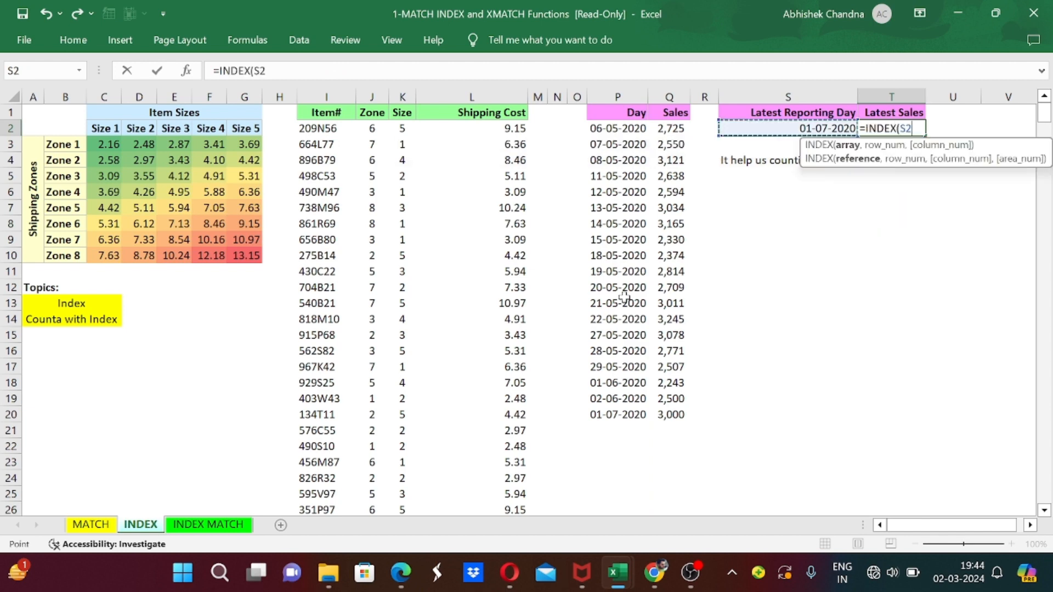
pyautogui.hotkey('ctrl', 'space')
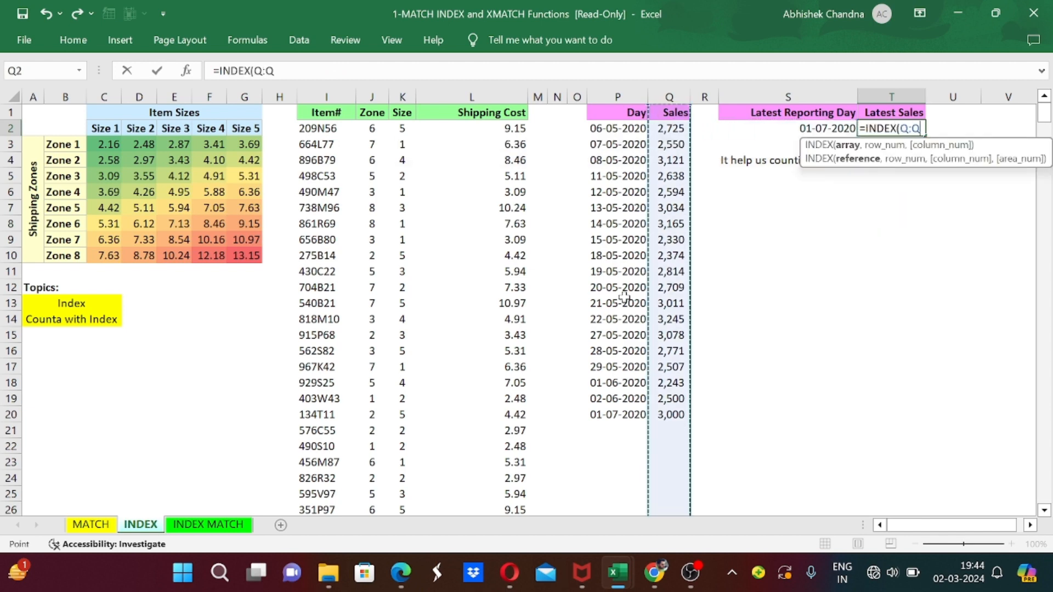
# Complete the T2 formula with COUNTA(Q:Q) as the row number, giving =INDEX(Q:Q,COUNTA(Q:Q)).
pyautogui.write(',co')
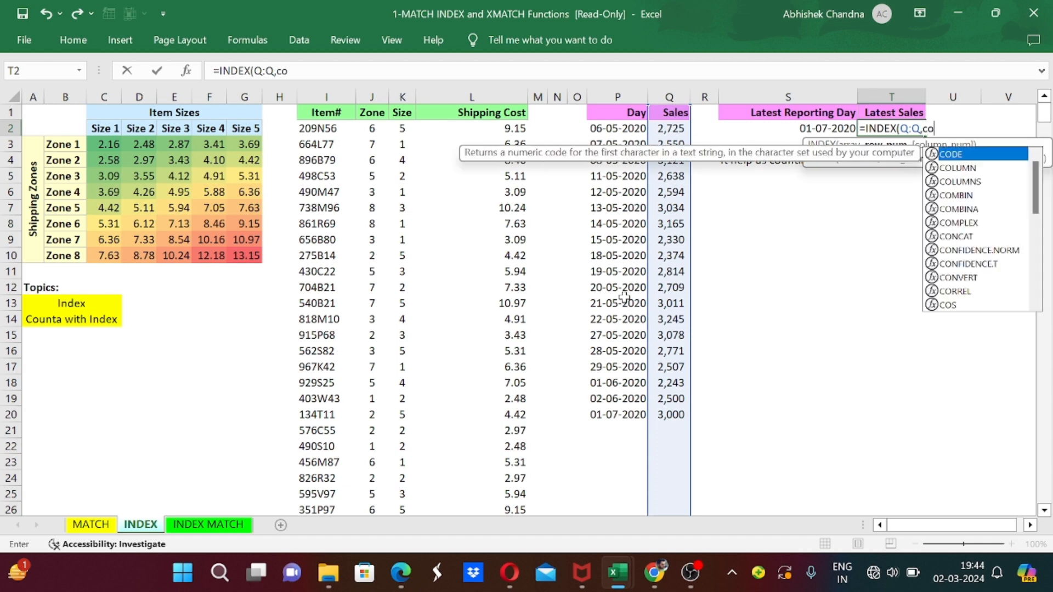
pyautogui.write('unta')
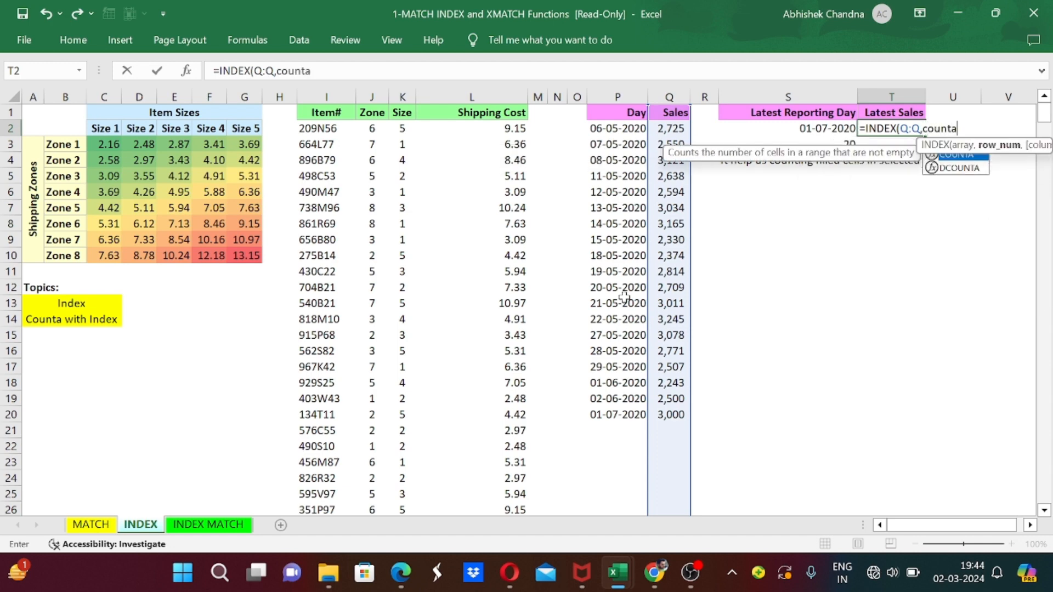
pyautogui.press('Tab')
pyautogui.press('Left')
pyautogui.press('Left')
pyautogui.press('Left')
pyautogui.hotkey('ctrl', 'space')
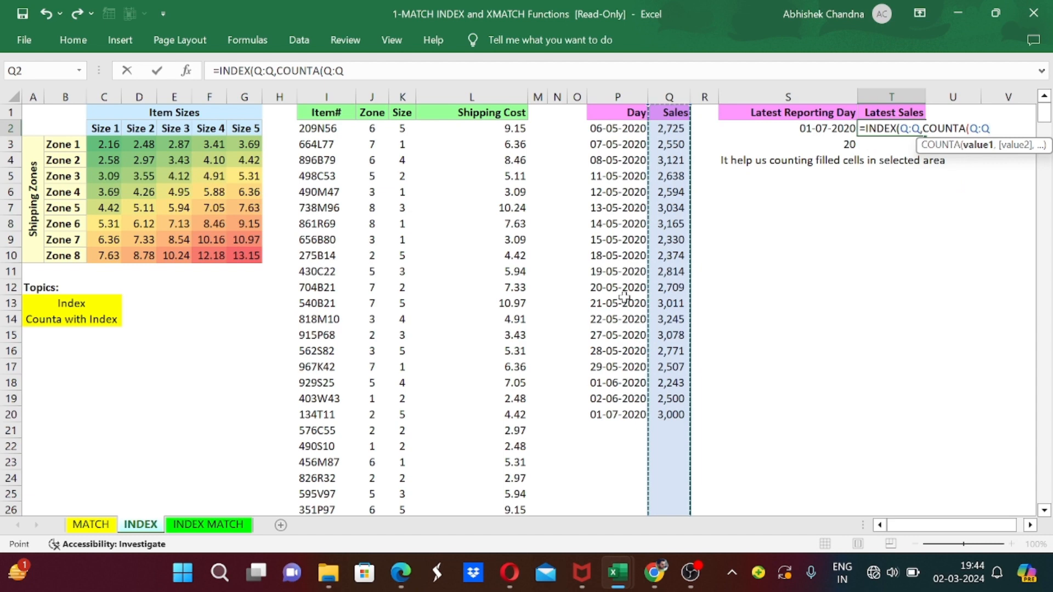
pyautogui.write(')')
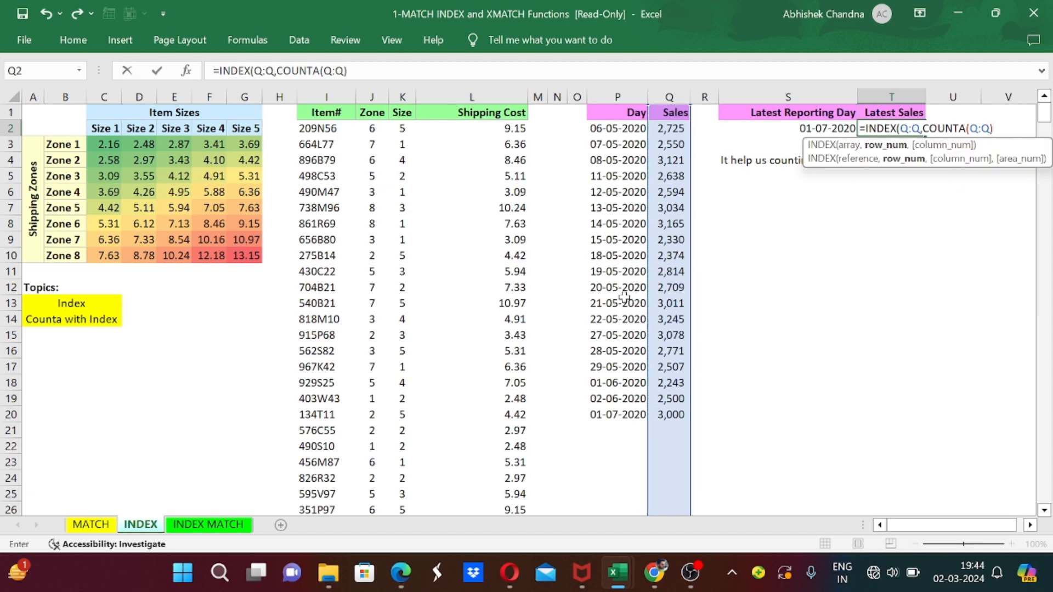
pyautogui.write(')')
pyautogui.hotkey('ctrl', 'Return')
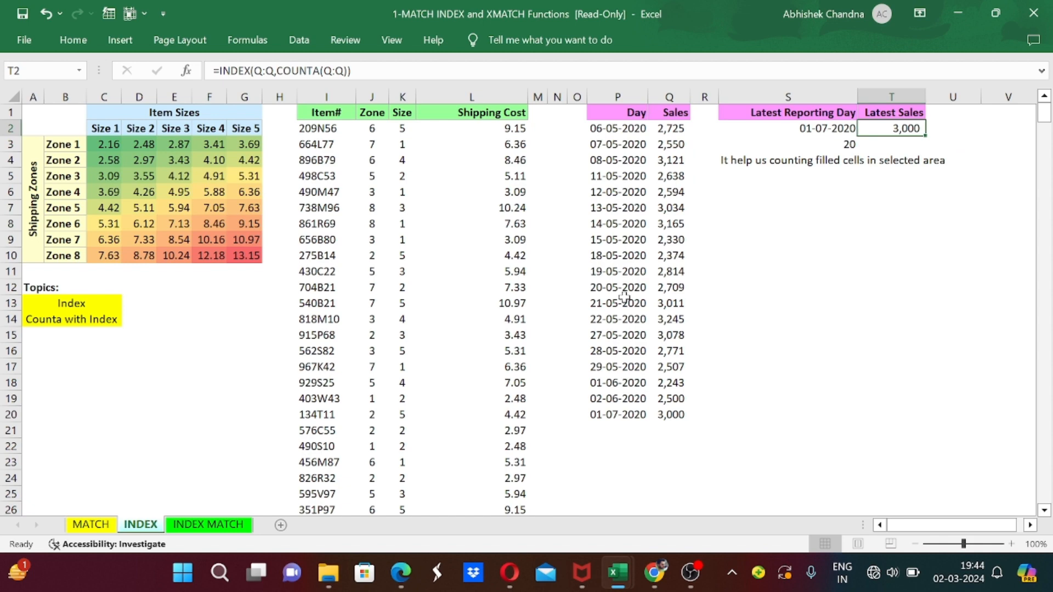
# Add a new sales value of 4000 in Q21, below the last Sales entry.
pyautogui.press('Left')
pyautogui.press('Left')
pyautogui.press('Left')
pyautogui.hotkey('ctrl', 'Down')
pyautogui.press('Down')
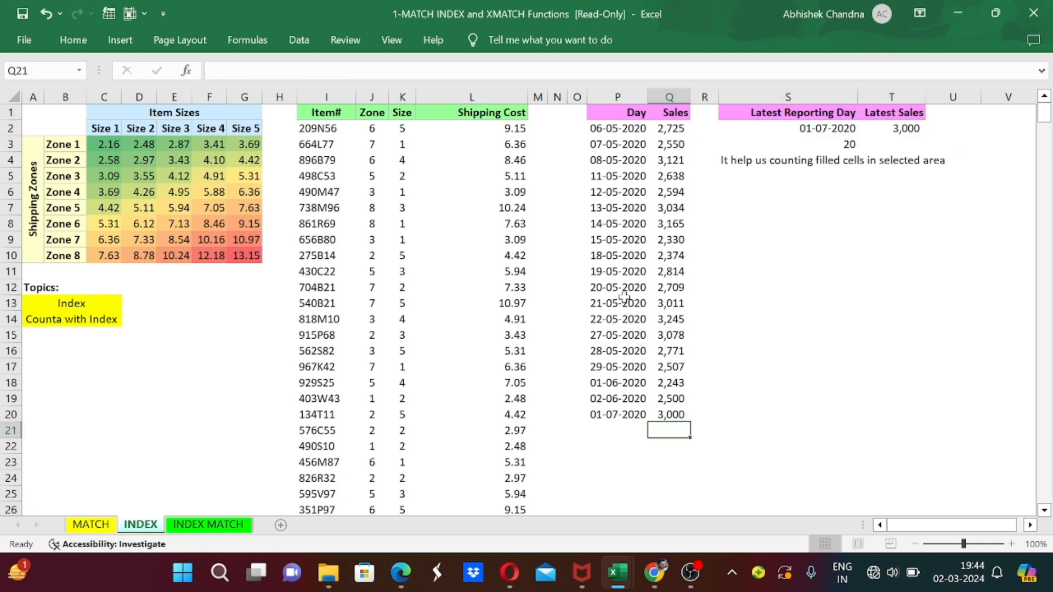
pyautogui.write('4000')
pyautogui.press('Return')
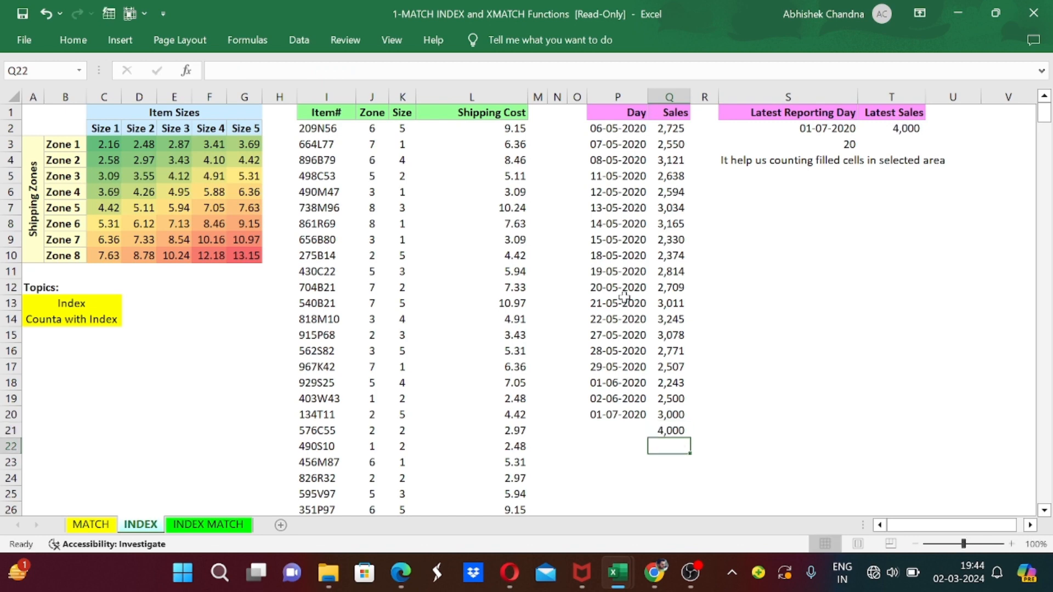
# Check how the Latest Sales and Latest Reporting Day formulas in T2 and S2 respond to the added sales value.
pyautogui.press('Up')
pyautogui.press('Right')
pyautogui.press('Right')
pyautogui.press('Right')
pyautogui.hotkey('ctrl', 'Up')
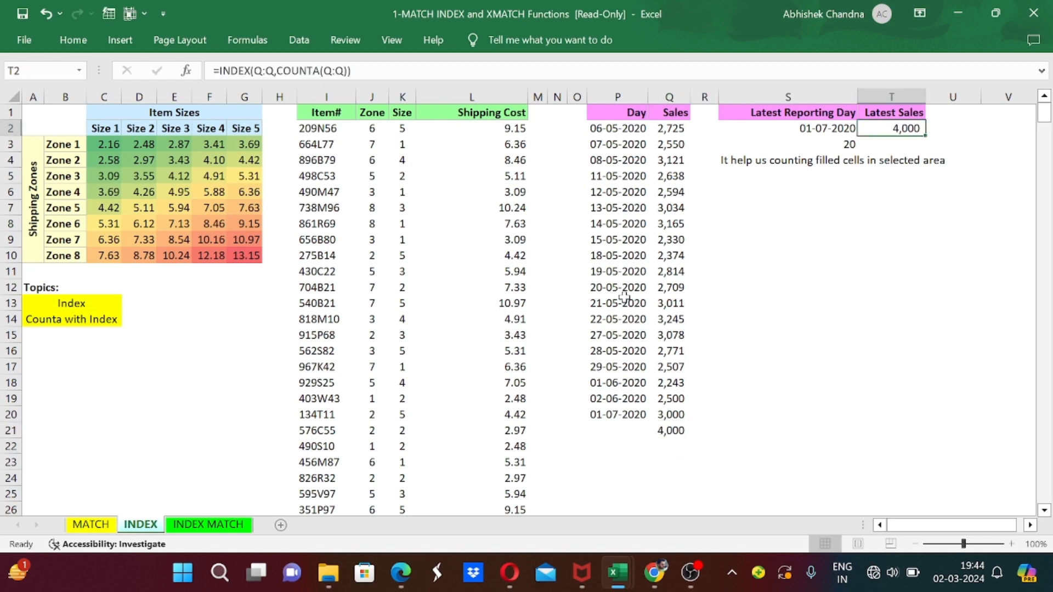
pyautogui.press('Left')
pyautogui.press('Left')
pyautogui.press('Left')
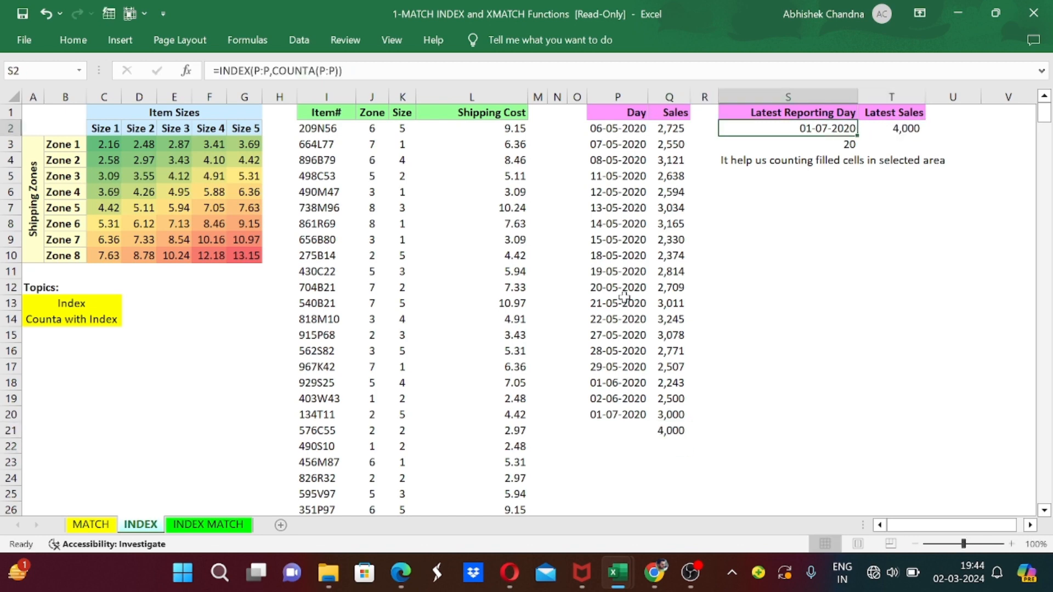
# Enter the date 01/08/2020 in P21, below the last Day entry.
pyautogui.hotkey('ctrl', 'Down')
pyautogui.press('Left')
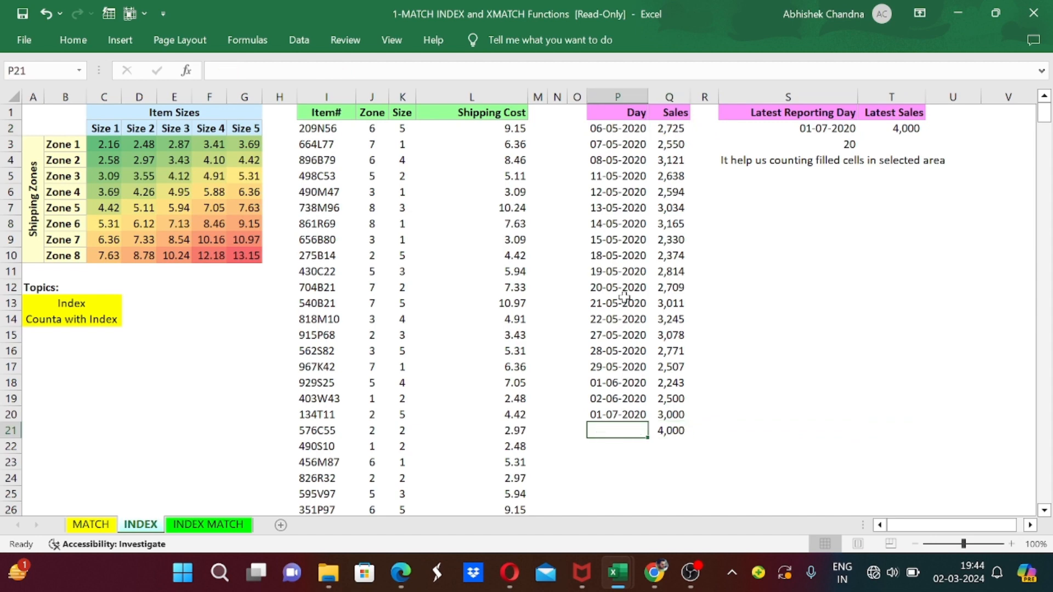
pyautogui.write('01/0')
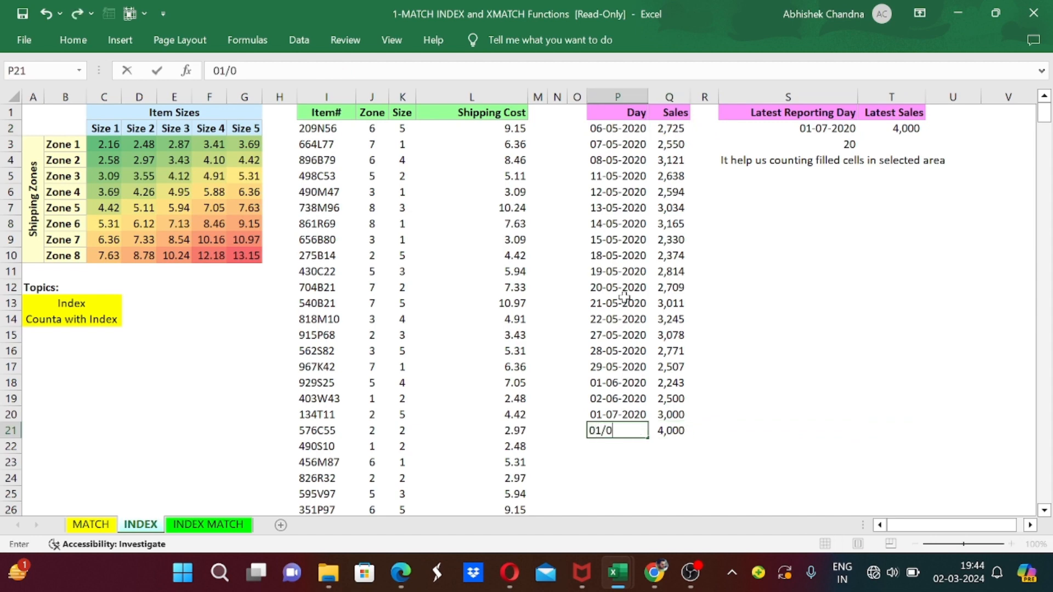
pyautogui.write('8')
pyautogui.write('2020')
pyautogui.press('BackSpace')
pyautogui.press('BackSpace')
pyautogui.press('BackSpace')
pyautogui.press('BackSpace')
pyautogui.write('/2020')
pyautogui.press('Right')
# Check the Latest Reporting Day result and the COUNTA formula in S3 against the added date.
pyautogui.press('Right')
pyautogui.press('Right')
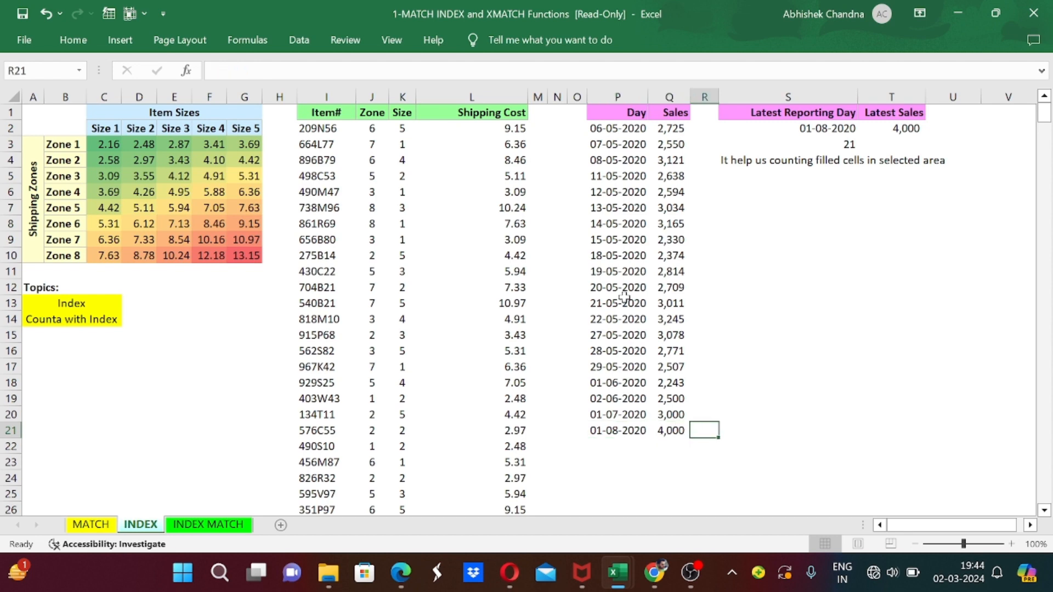
pyautogui.hotkey('ctrl', 'Up')
pyautogui.press('Up')
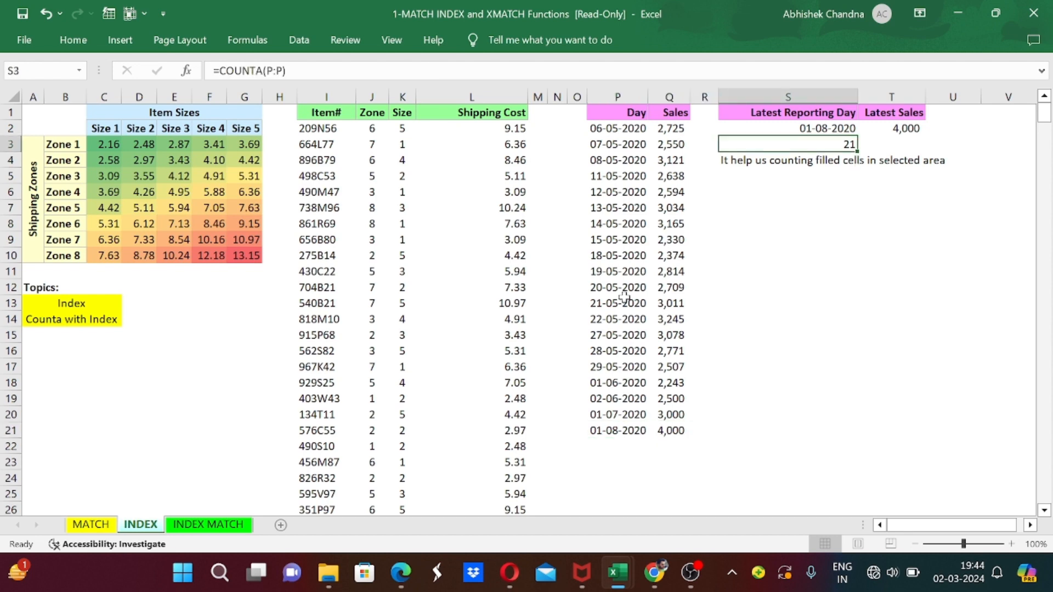
# Examine which range the COUNTA formula in S3 counts and compare it with the entries in the Day column.
pyautogui.press('F2')
pyautogui.hotkey('ctrl', 'Return')
pyautogui.press('F2')
pyautogui.hotkey('ctrl', 'Return')
pyautogui.press('Left')
pyautogui.press('Left')
pyautogui.press('Left')
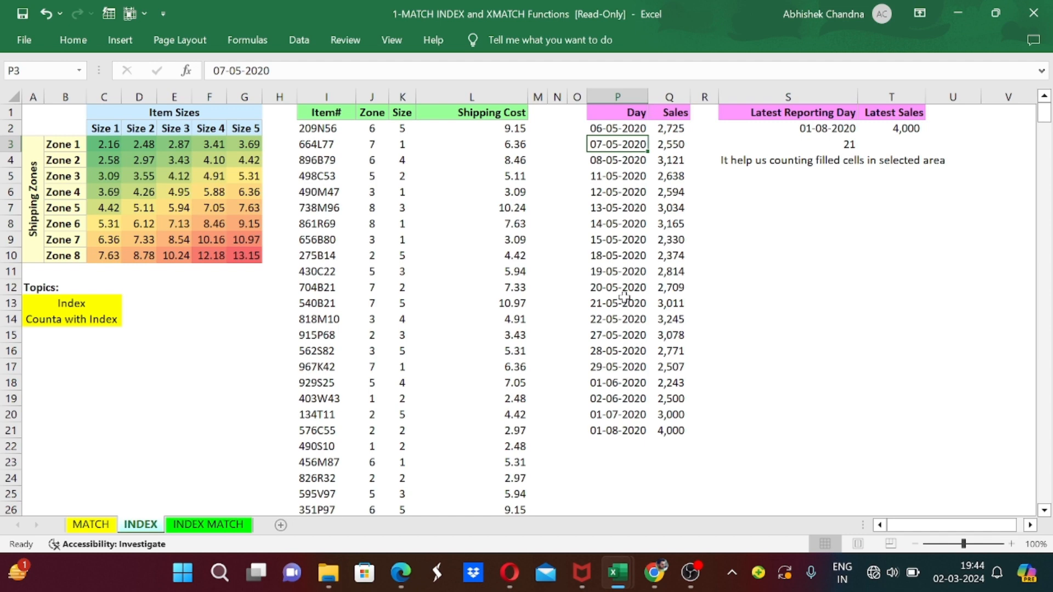
pyautogui.press('Right')
pyautogui.press('Right')
pyautogui.press('Right')
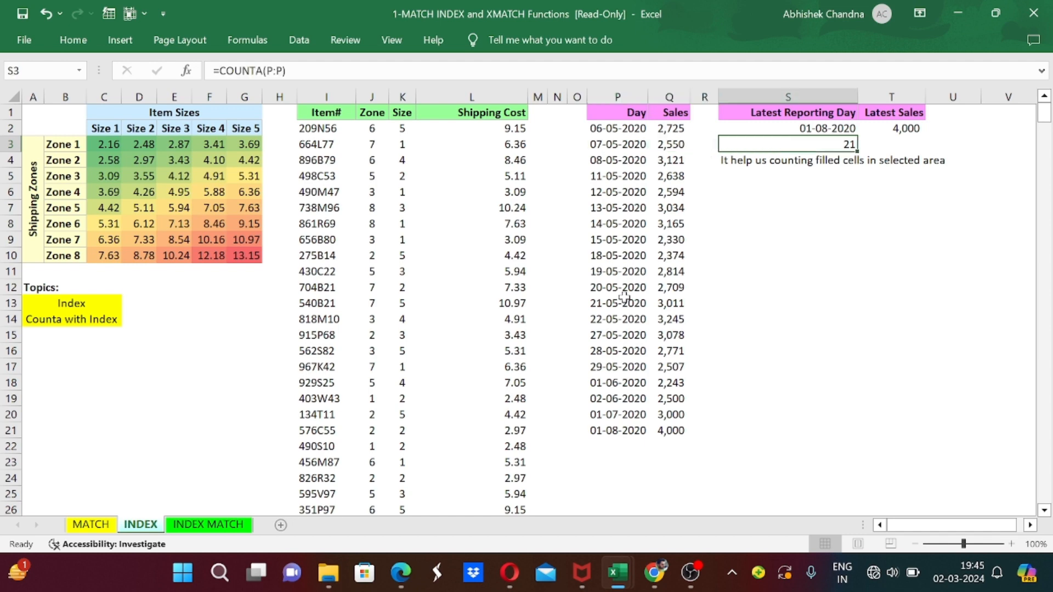
# Inspect how COUNTA supplies the row_num argument of the INDEX formula in S2, leaving the formula as it is, and review the note in S4.
pyautogui.press('Up')
pyautogui.press('F2')
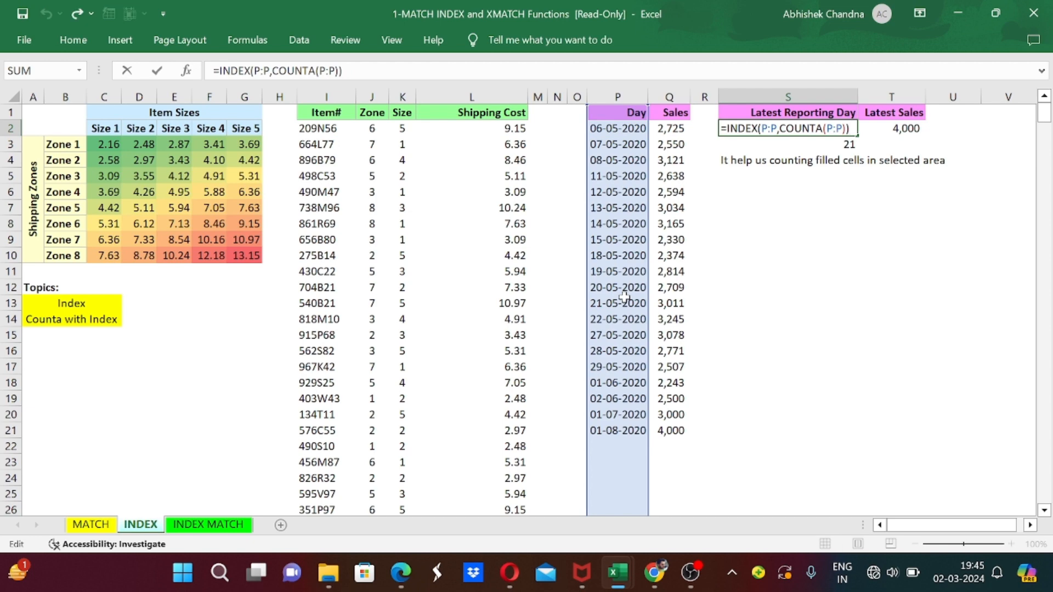
pyautogui.press('Left')
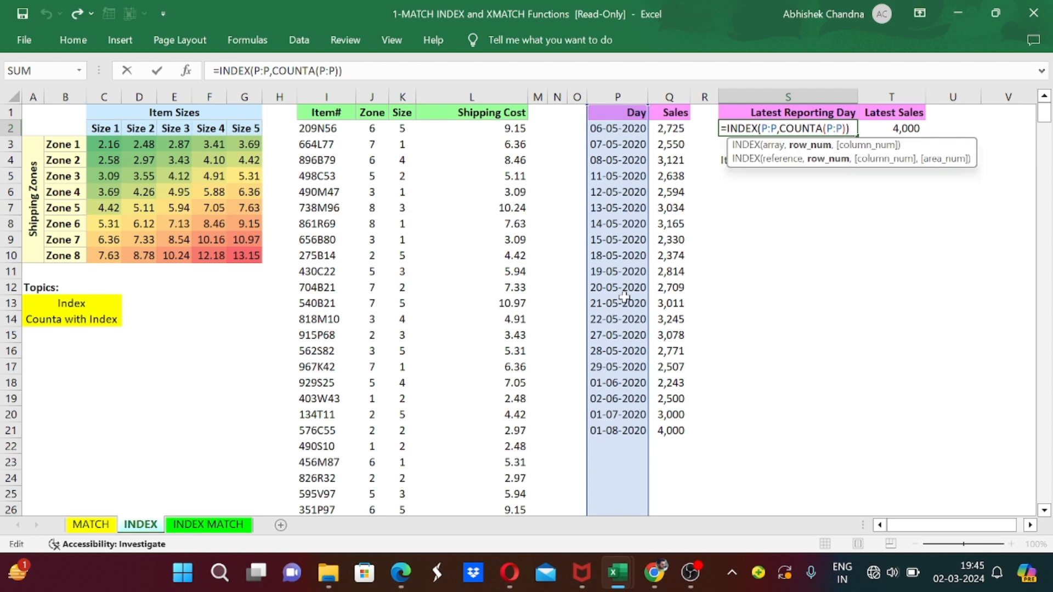
pyautogui.press('Escape')
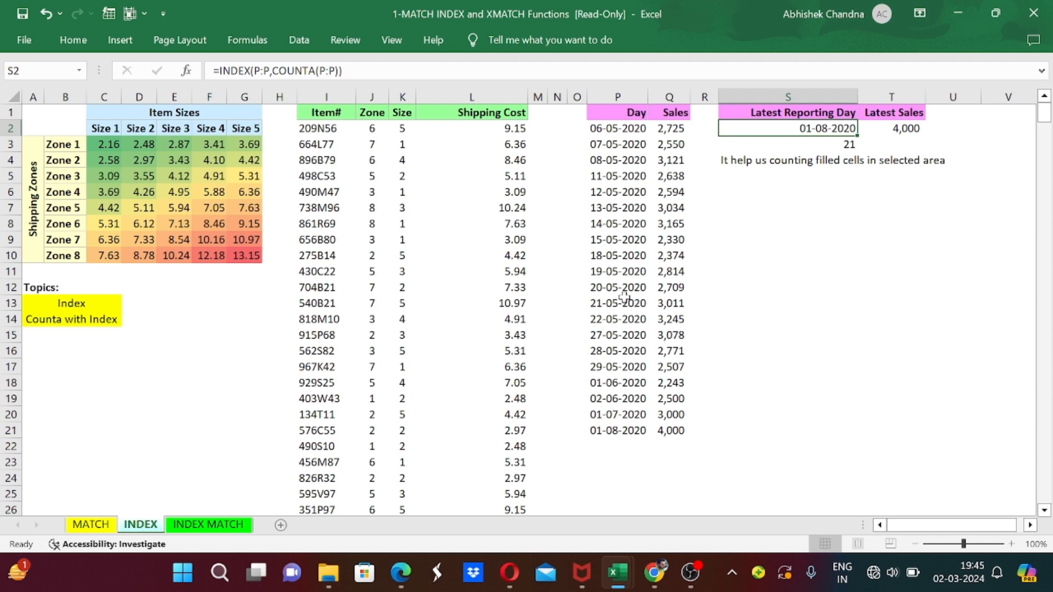
pyautogui.press('Down')
pyautogui.press('Down')
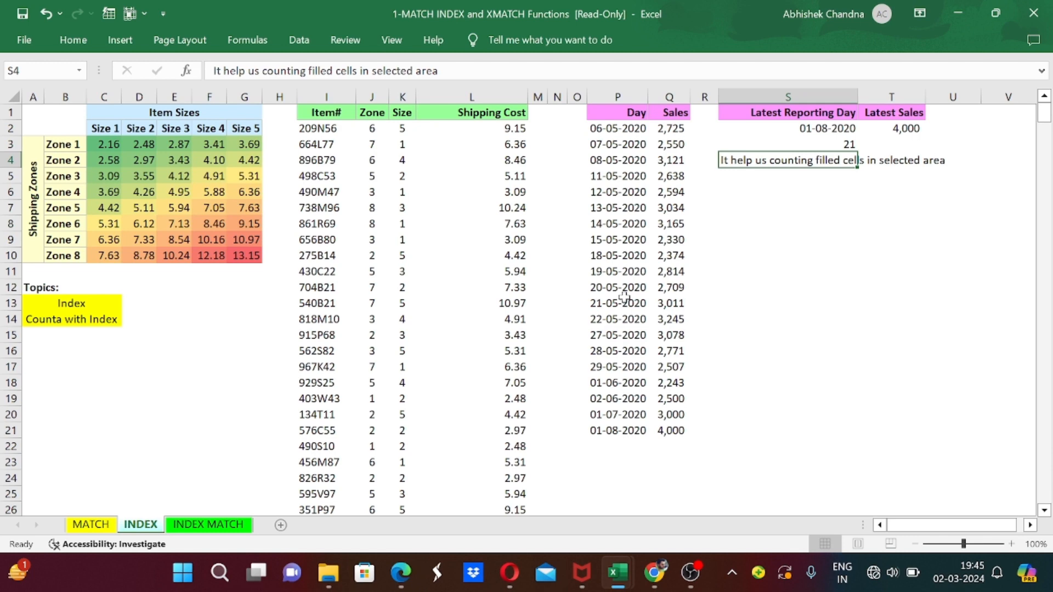
pyautogui.press('Return')
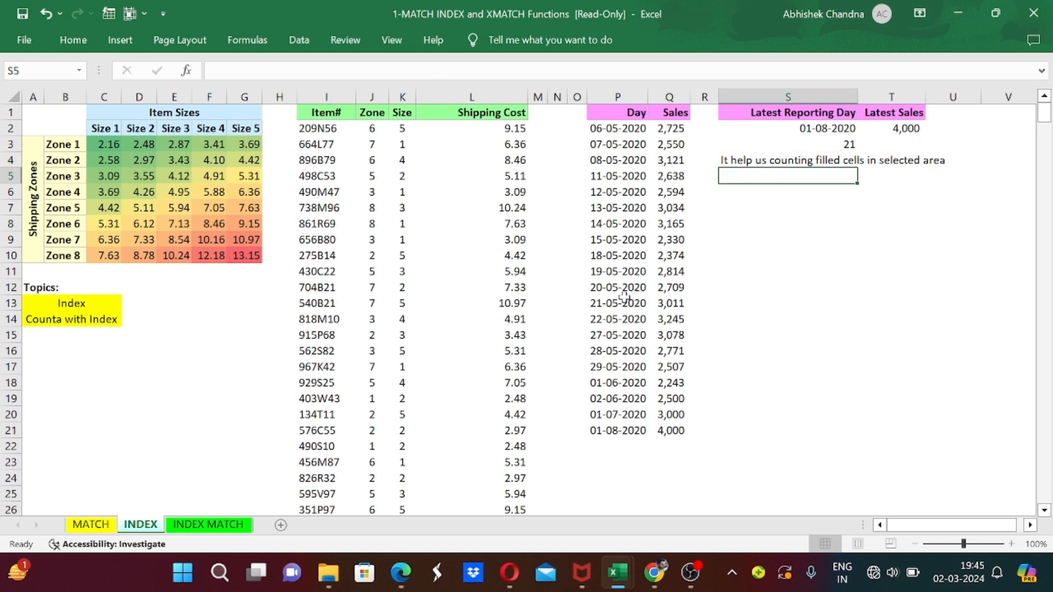